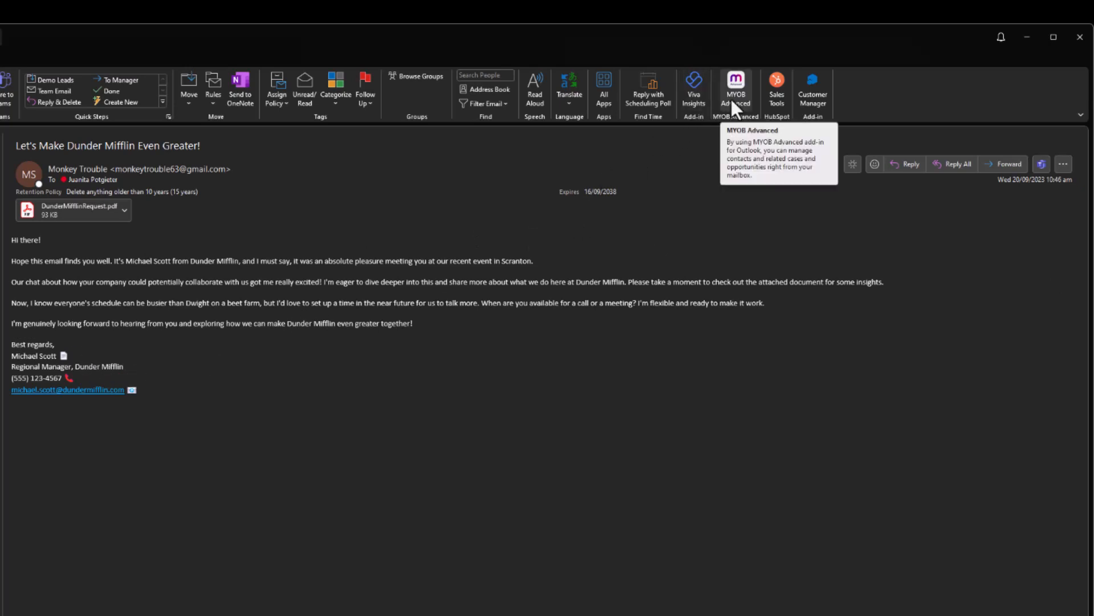
Check the first sender's contact in MYOB Advanced, then open the 'Seeking a Peculiar Quote' email.
left_click(731, 99)
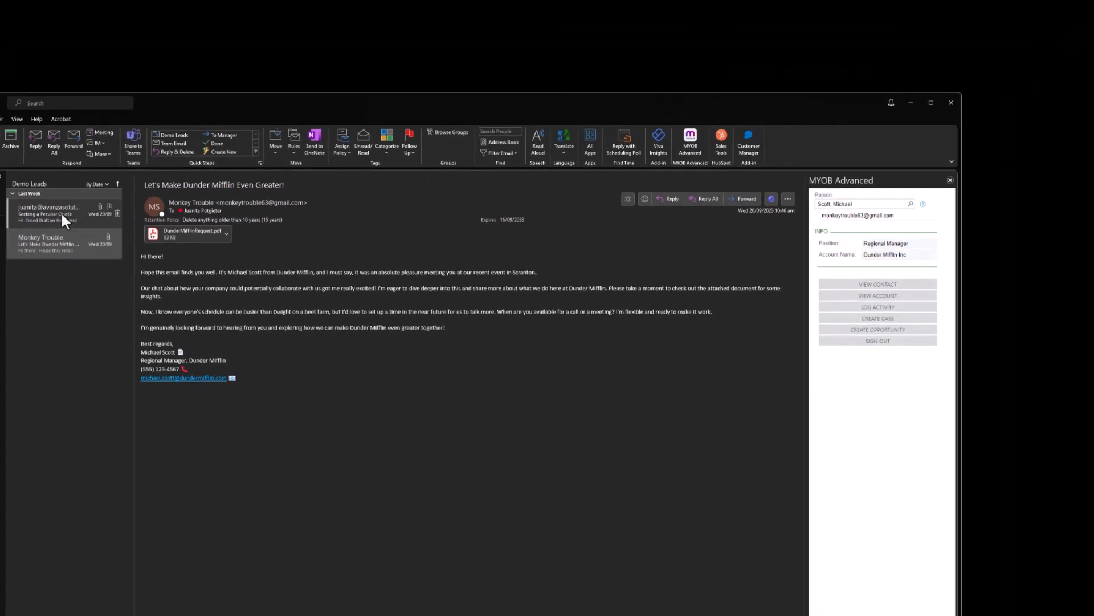
left_click(62, 215)
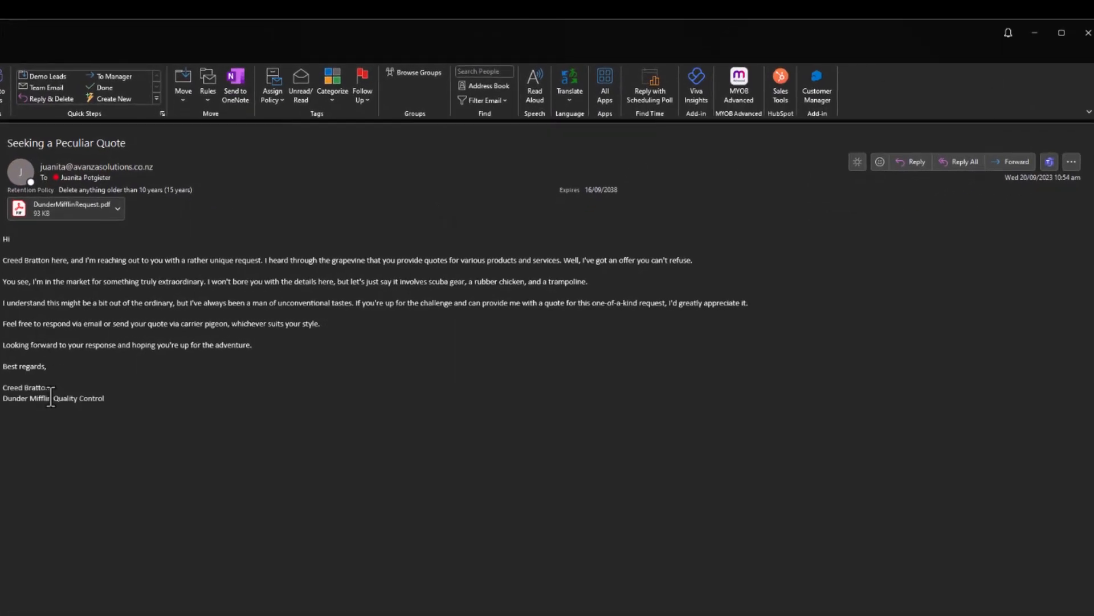
Look up the 'Seeking a Peculiar Quote' sender in the MYOB Advanced add-in, which finds no existing record.
left_click(736, 87)
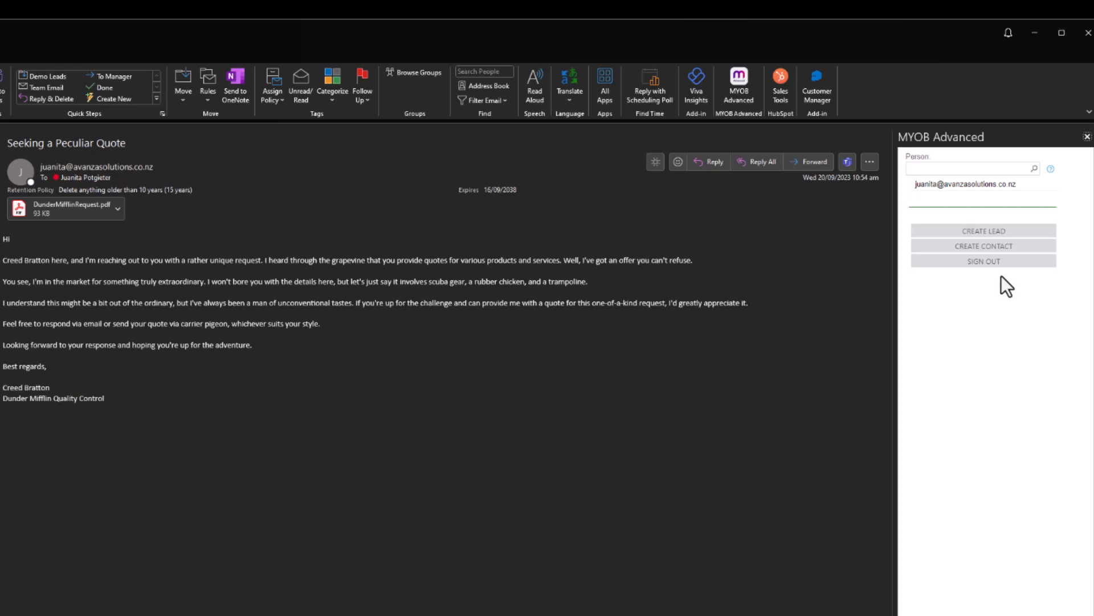
Create a lead with position Quality Control, account AVACUST1 - Dunder Mifflin Inc, and a lead source.
left_click(976, 233)
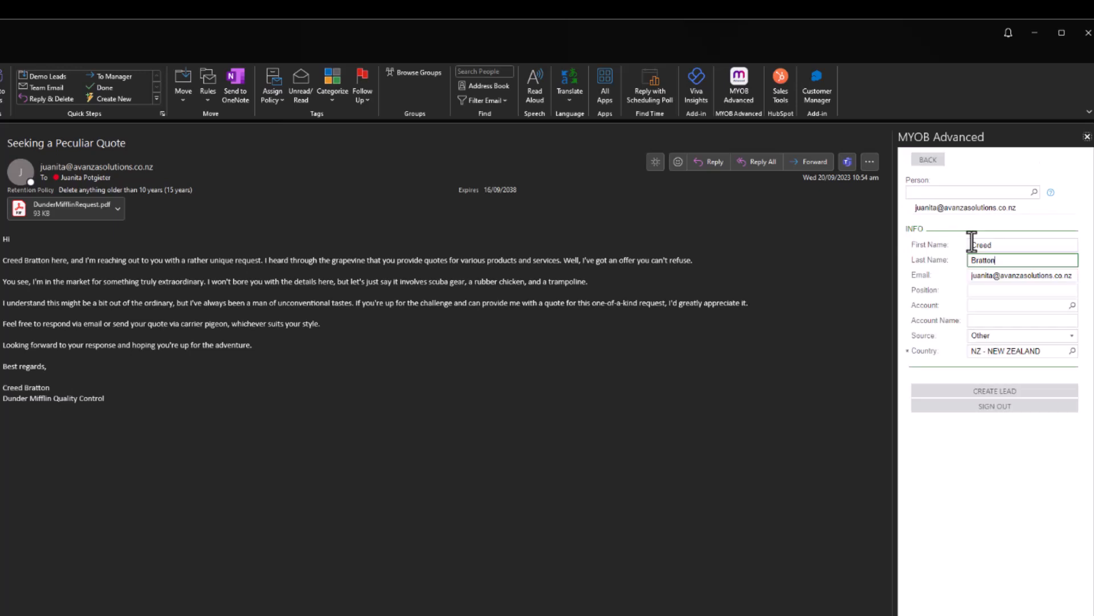
left_click(1012, 292)
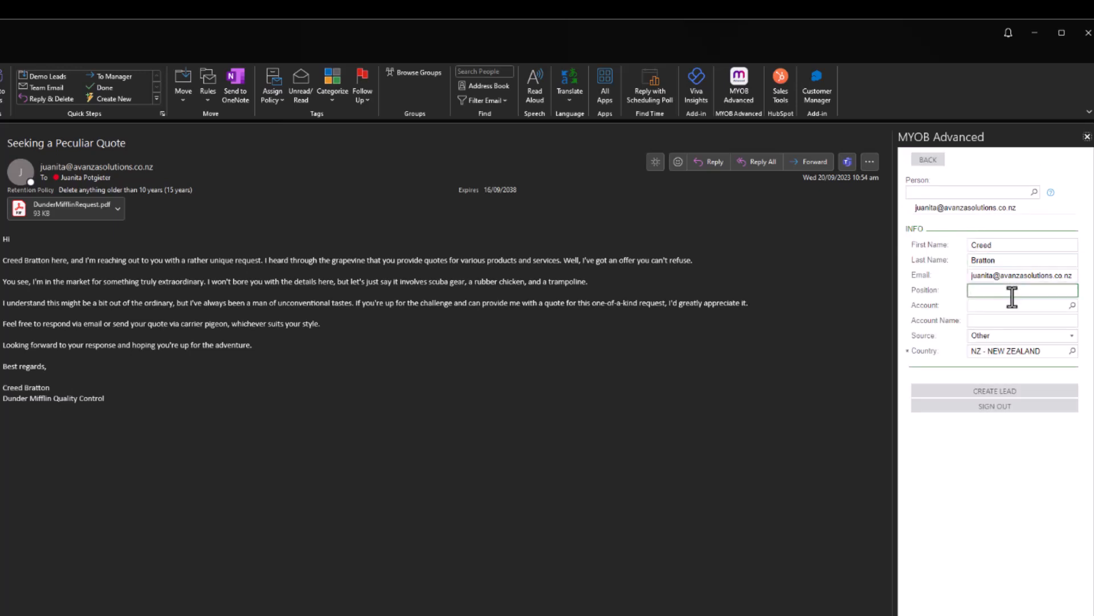
type("Quality Control")
left_click(1031, 307)
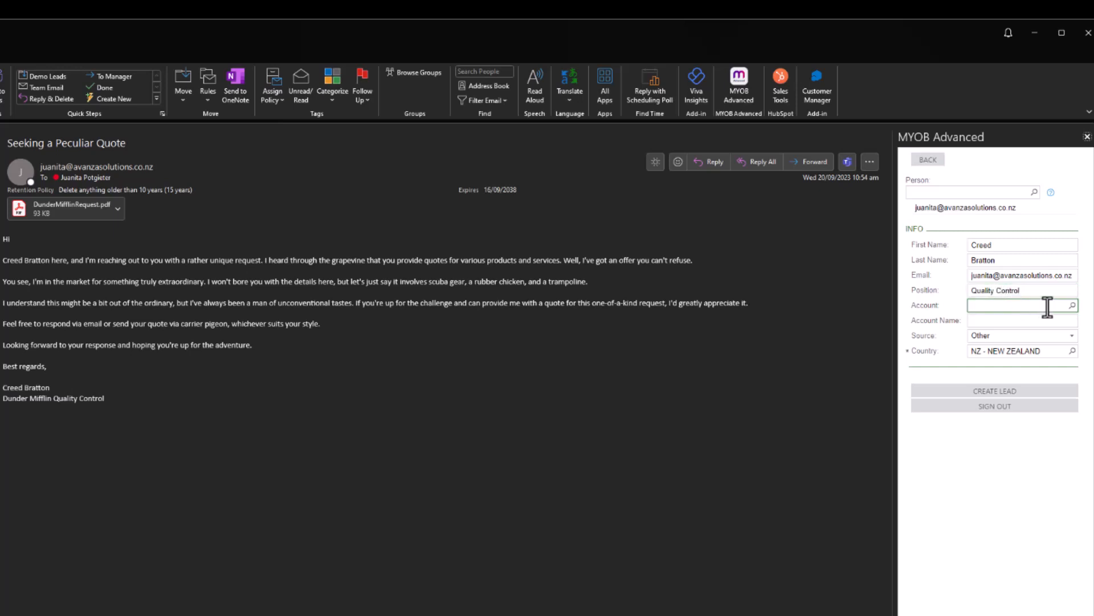
type("dun")
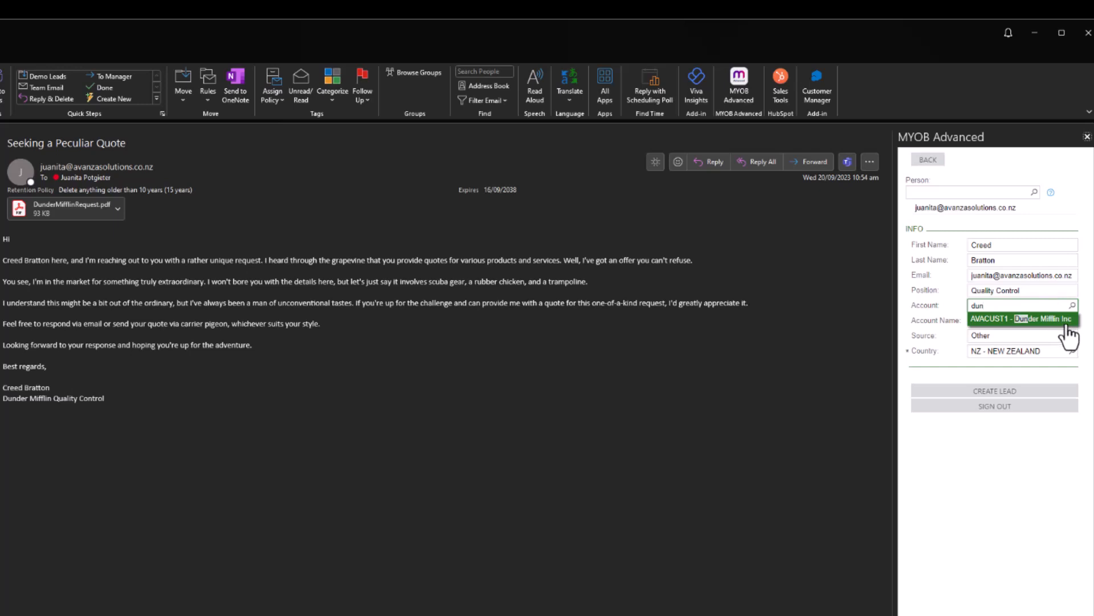
left_click(1064, 324)
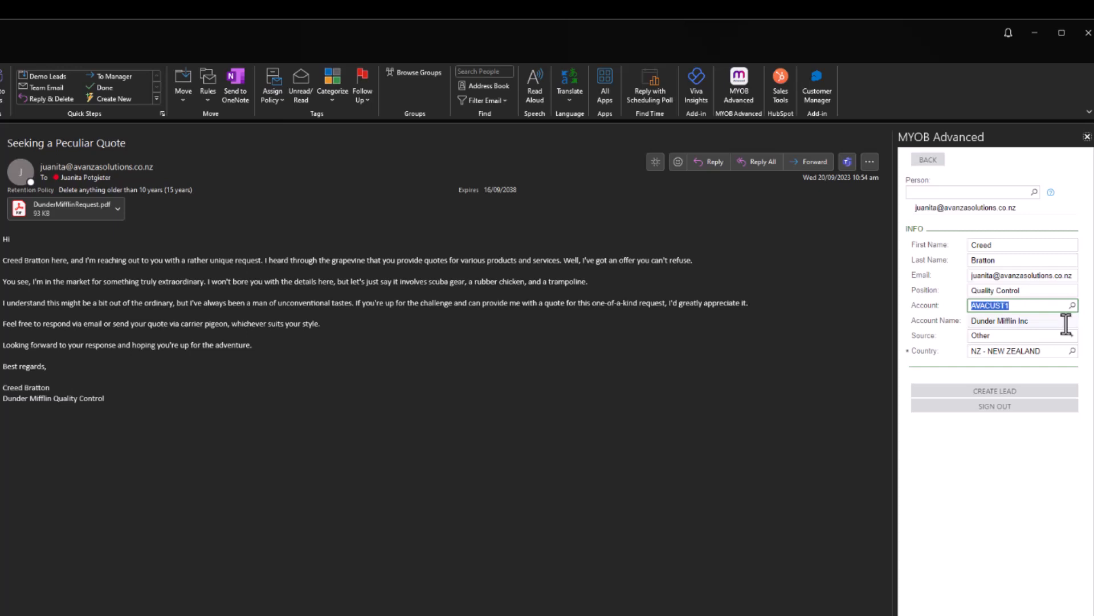
left_click(1045, 335)
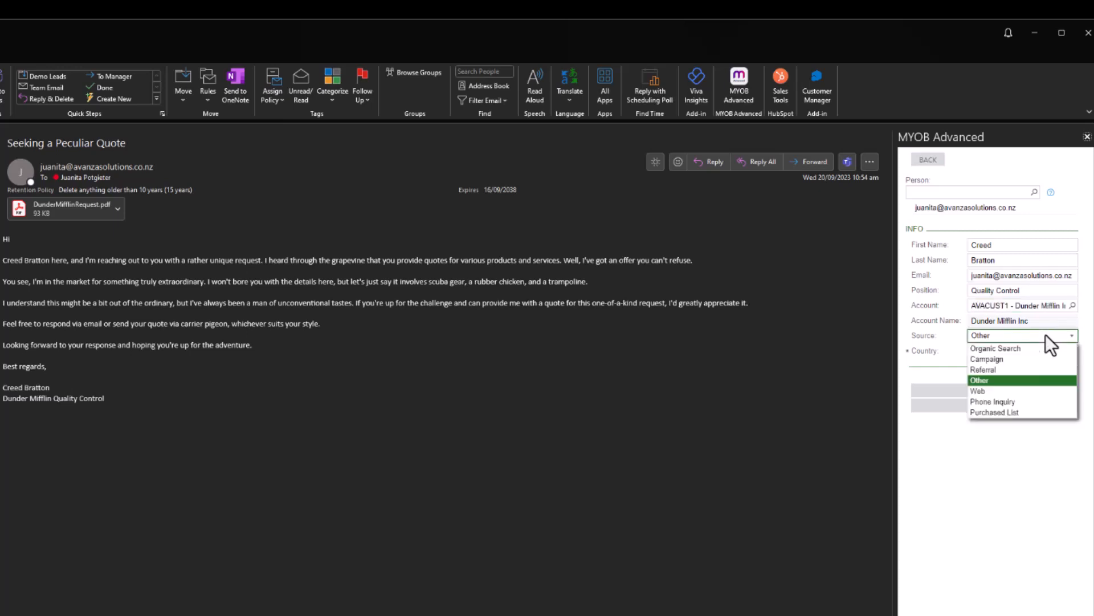
left_click(1054, 367)
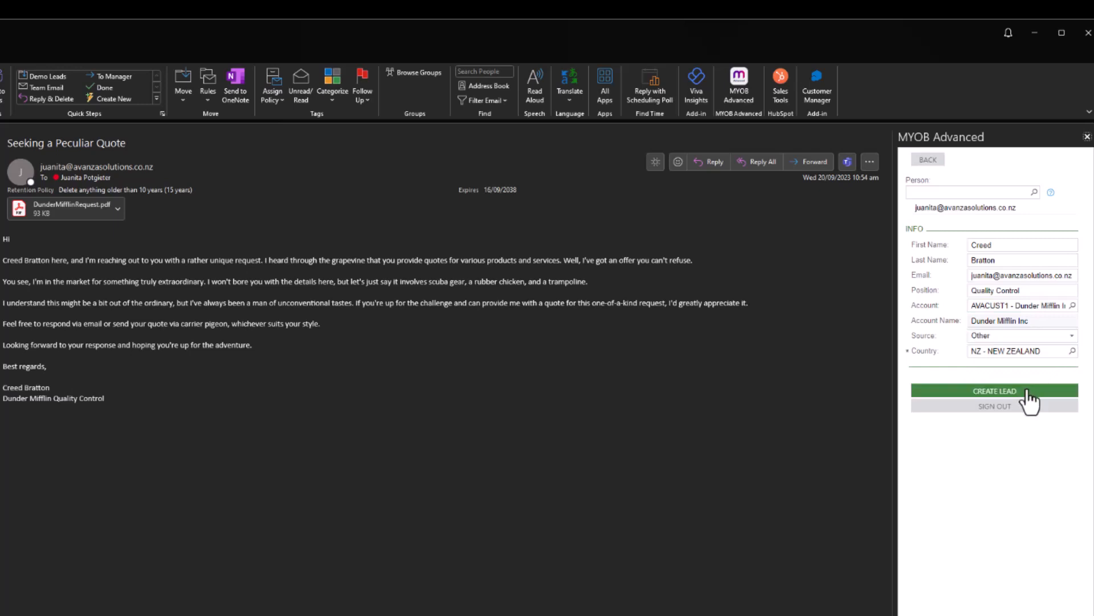
left_click(1004, 390)
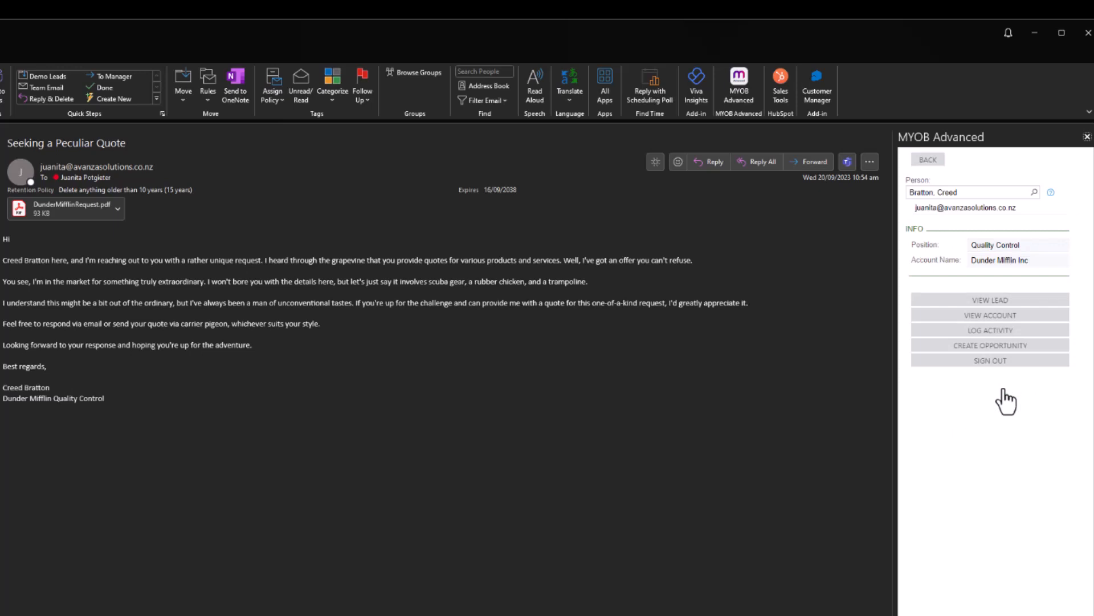
Log the 'Seeking a Peculiar Quote' email as an activity on the new lead, keeping its subject.
left_click(1007, 330)
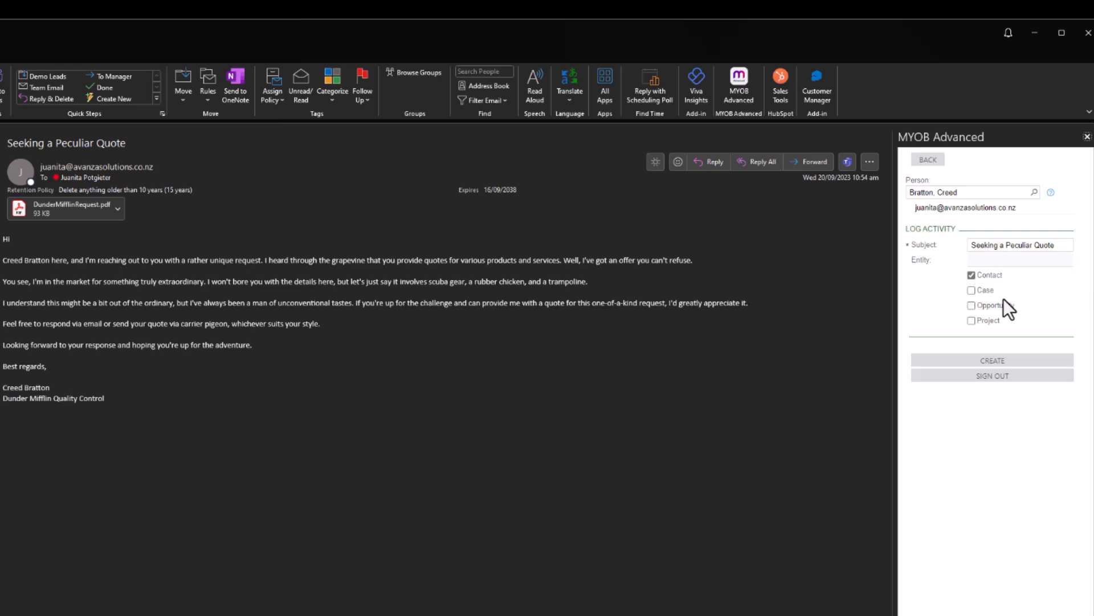
left_click(1029, 362)
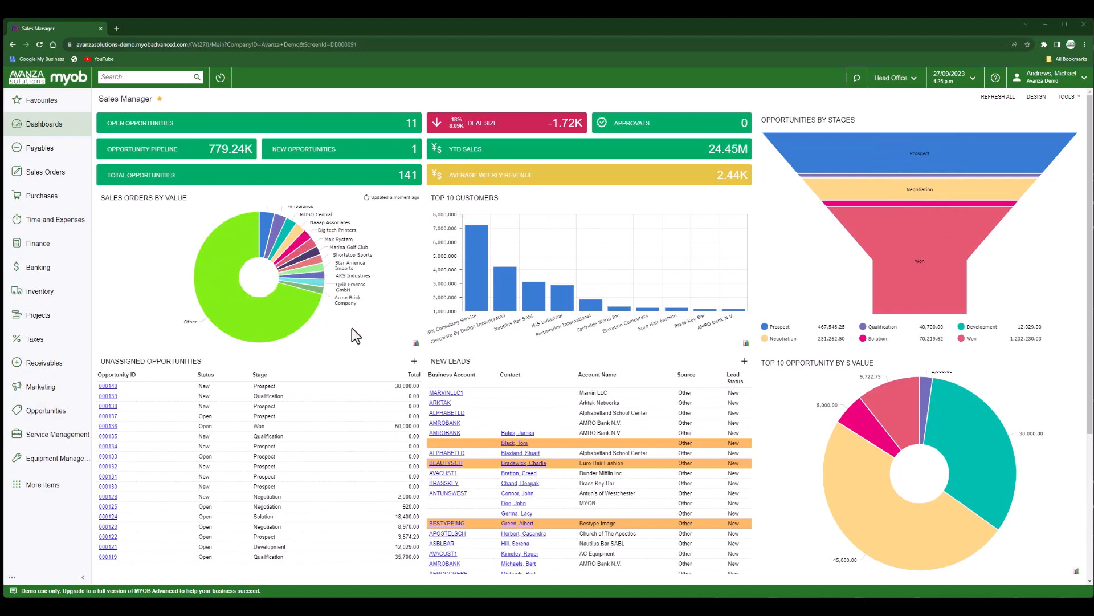
From the Sales Manager dashboard, open the NEW LEADS list and select the Dunder Mifflin Inc lead.
scroll(352, 328, "down", 1)
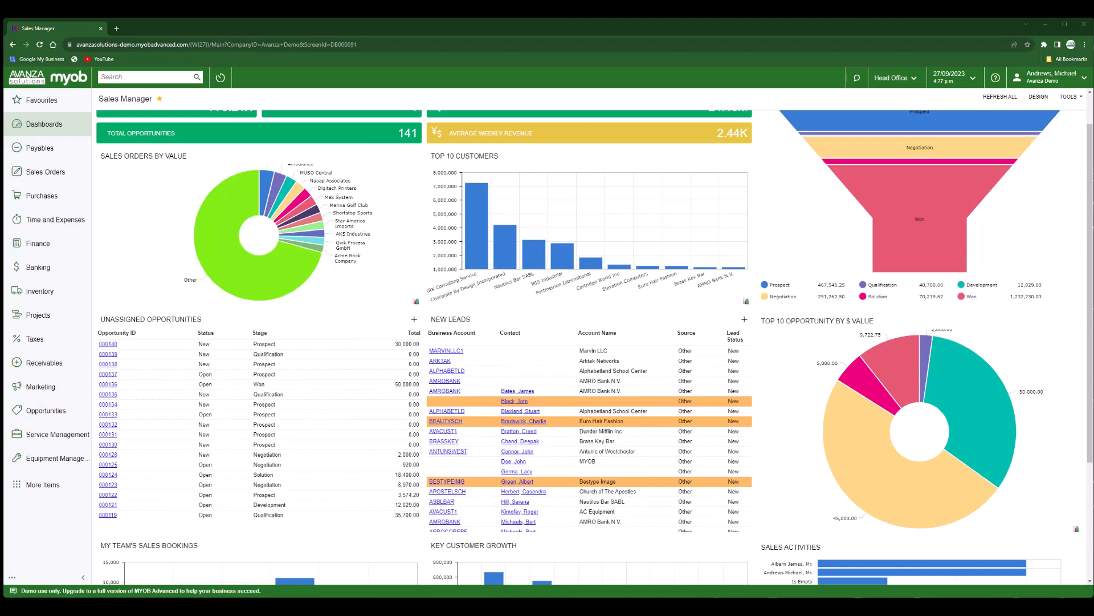
left_click(449, 319)
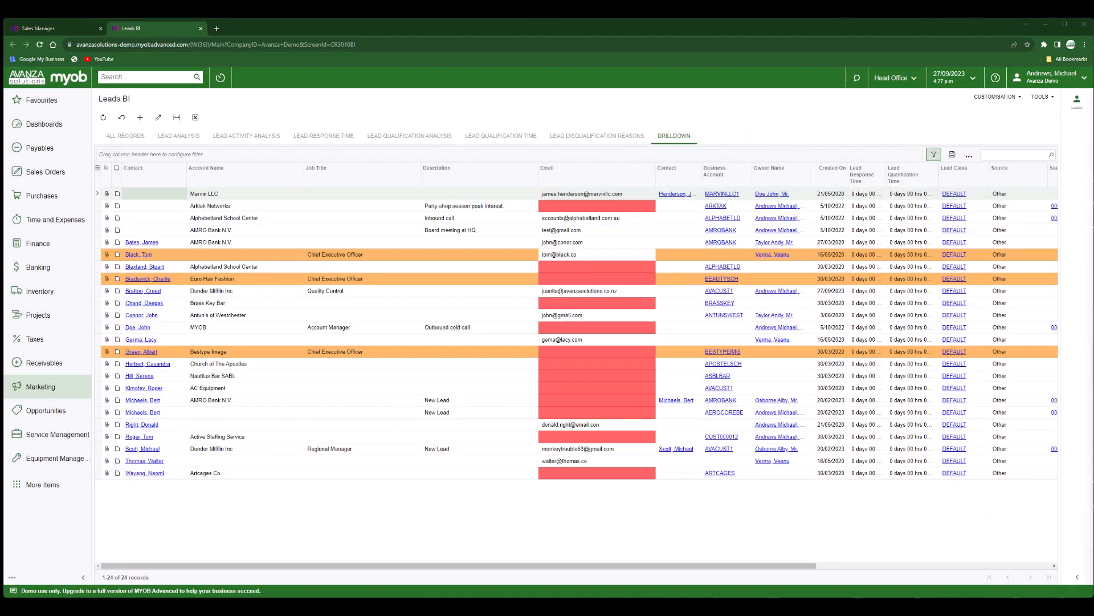
left_click(201, 293)
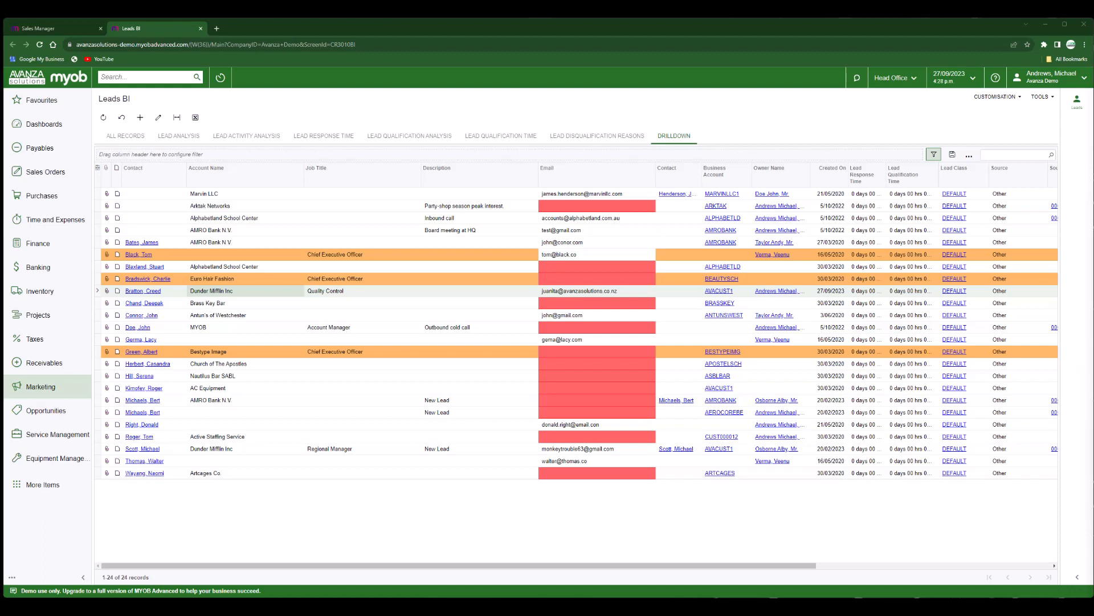
In the Dunder Mifflin Inc lead's side panel, enter its cell phone number and save.
left_click(1077, 114)
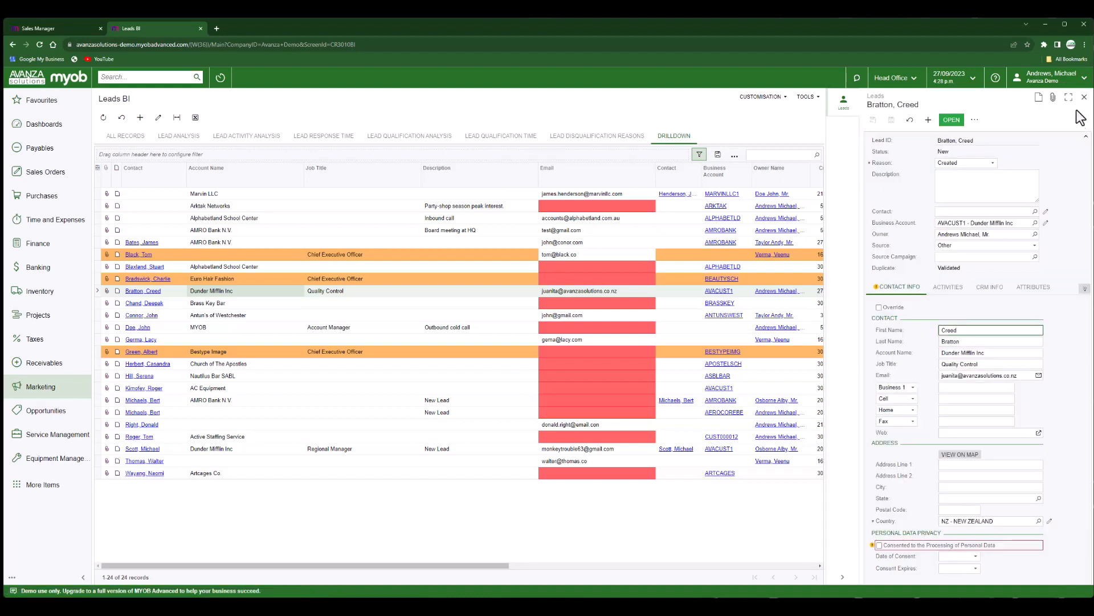
left_click(269, 307)
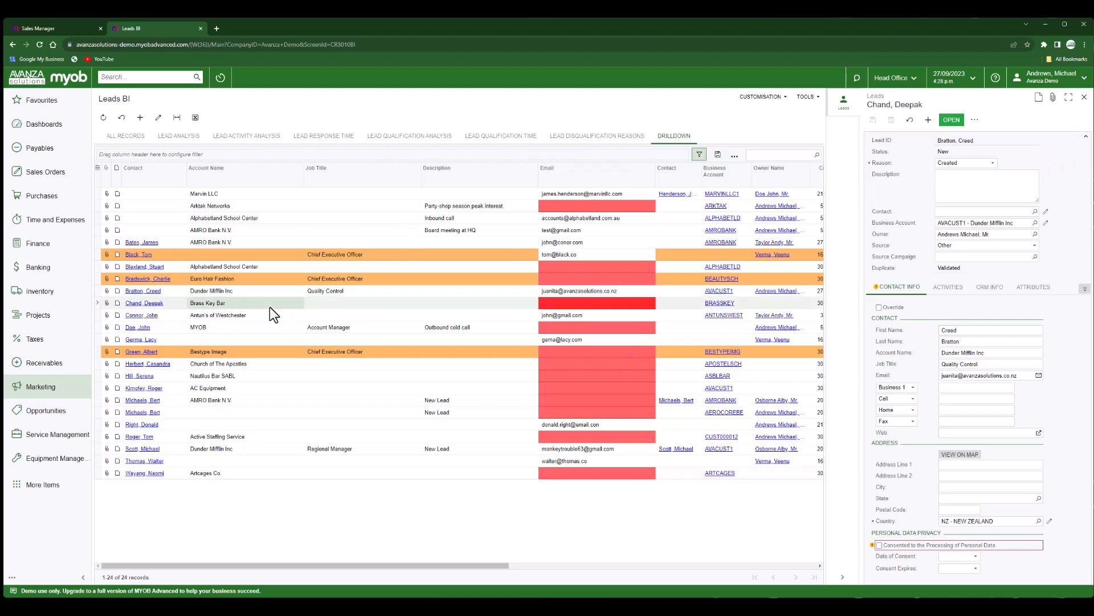
left_click(276, 290)
left_click(282, 317)
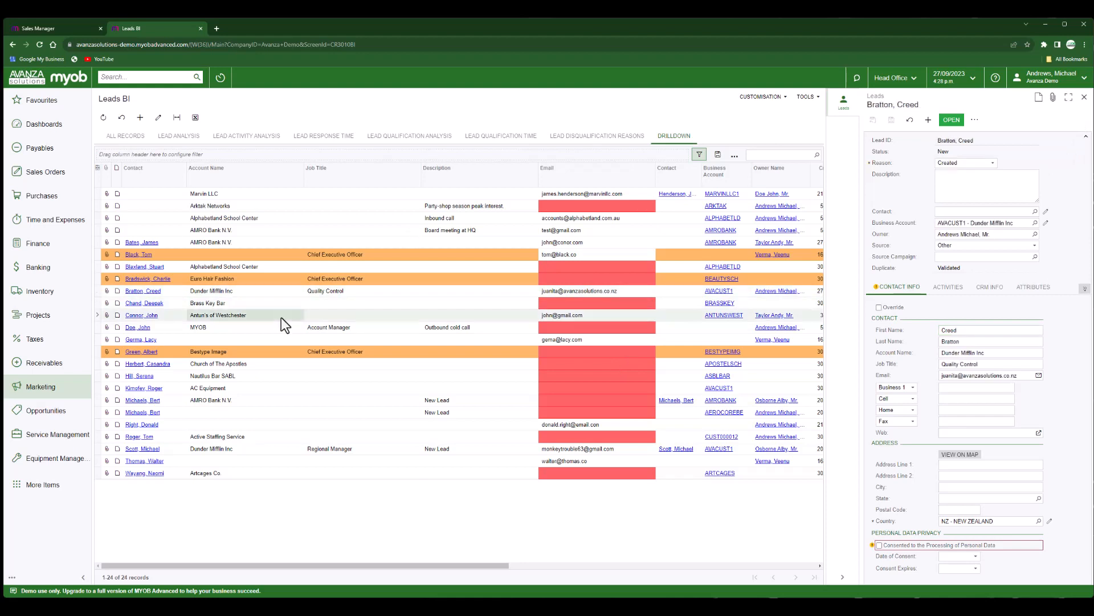
left_click(276, 291)
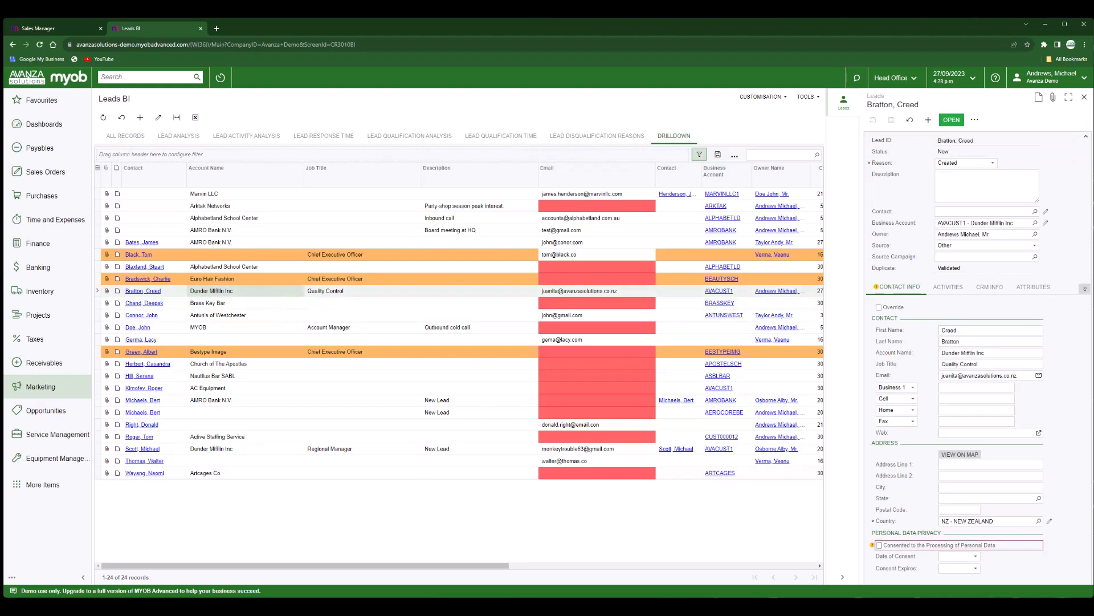
left_click(951, 398)
left_click(892, 120)
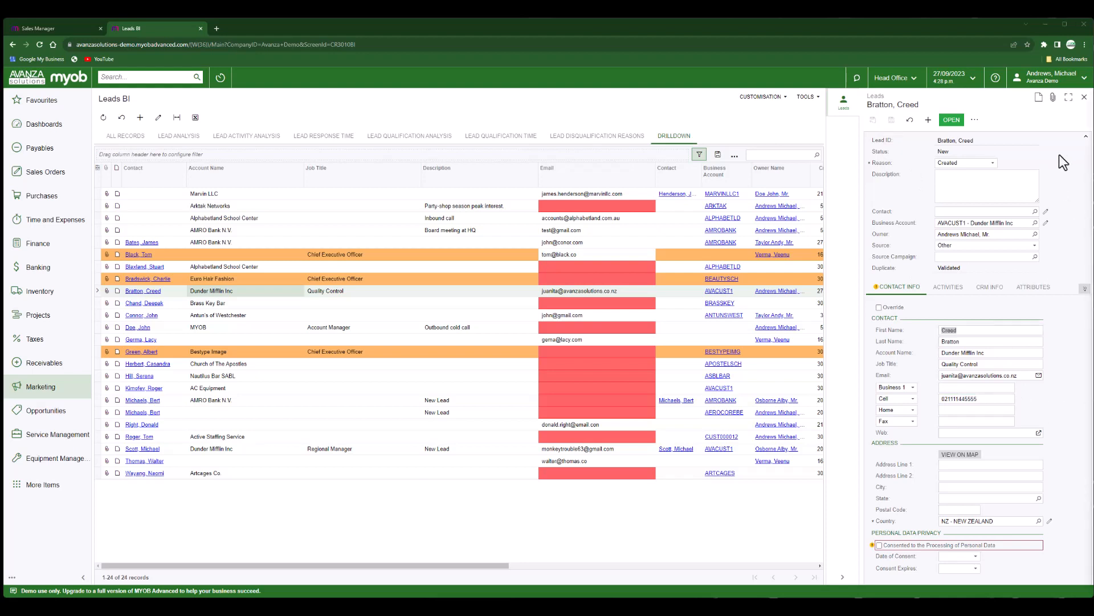
left_click(1085, 98)
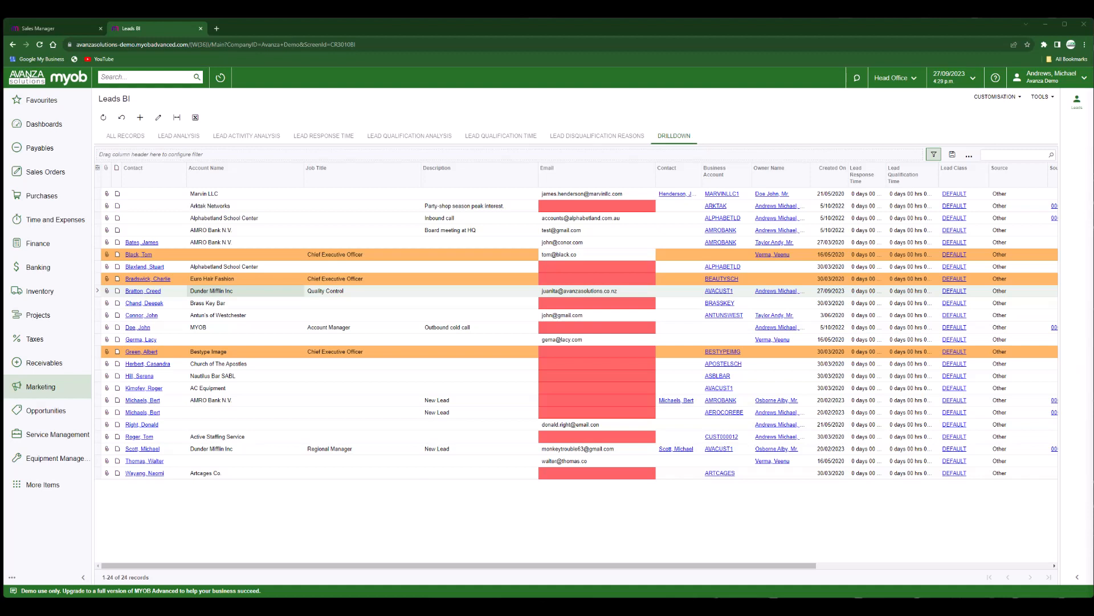
Set the Dunder Mifflin Inc lead's status to Open with reason Potential Interest.
left_click(147, 292)
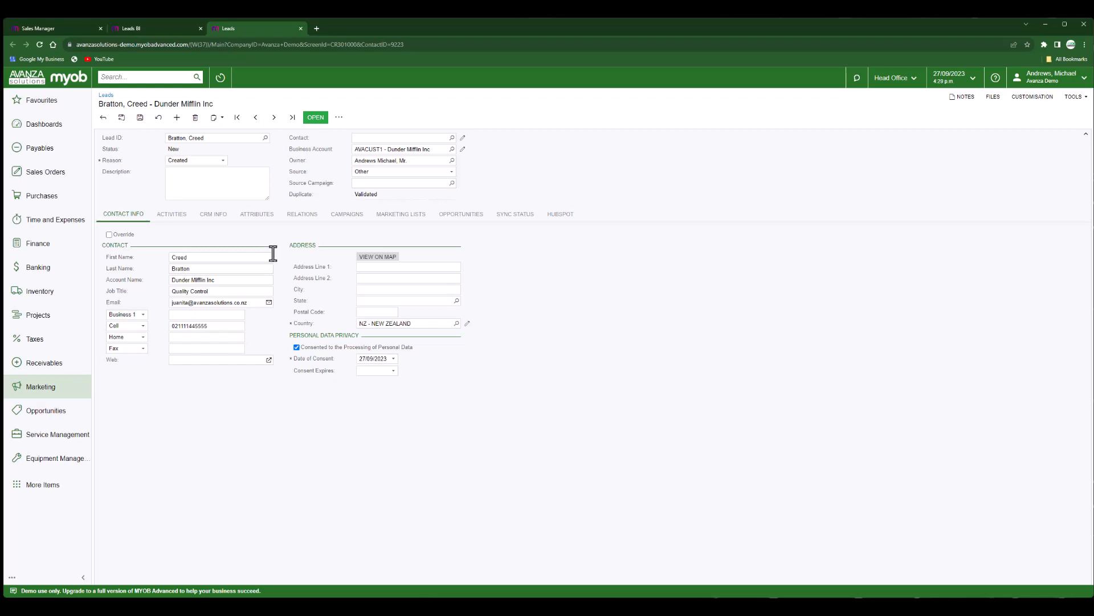
left_click(323, 120)
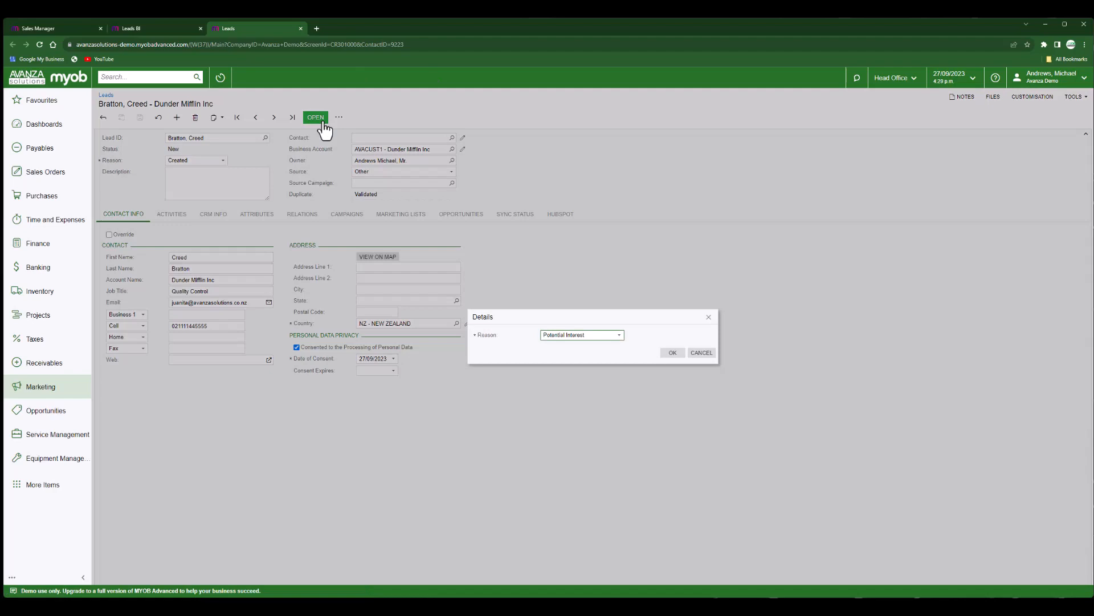
left_click(672, 352)
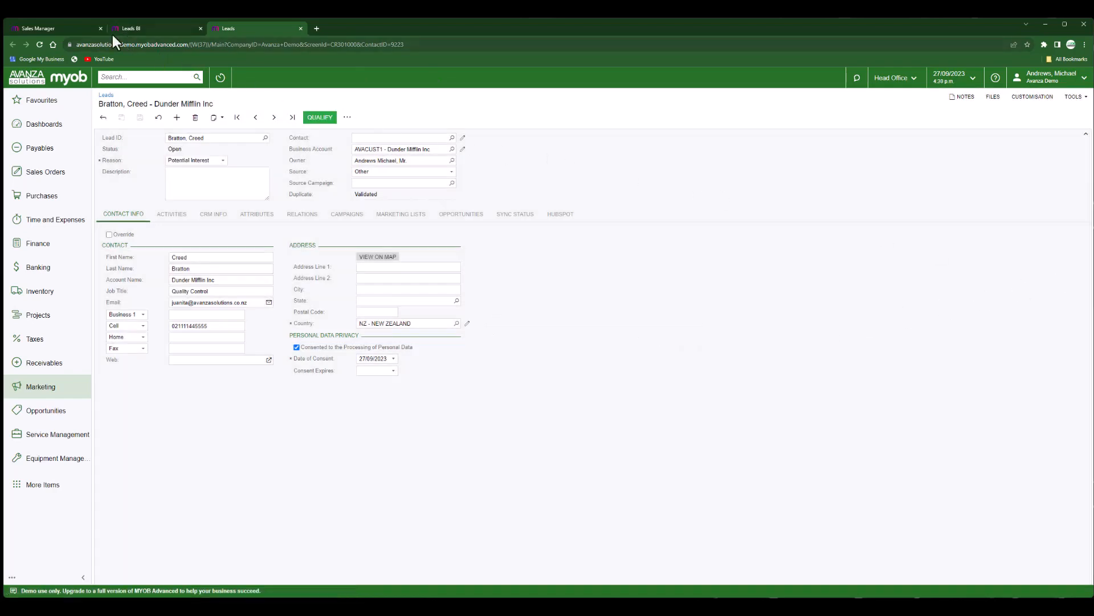
left_click(82, 29)
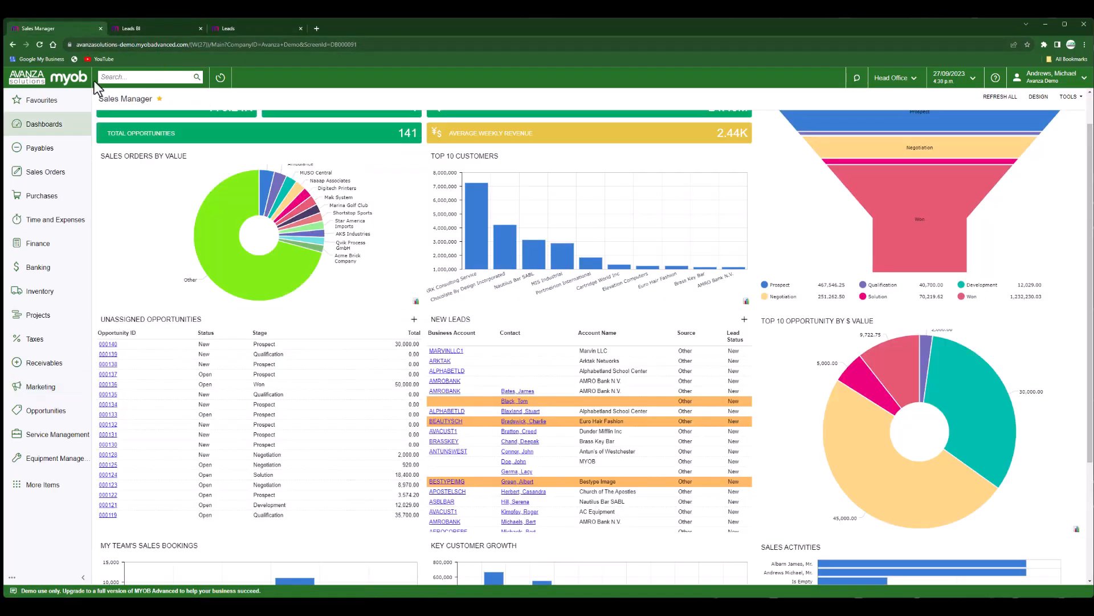
Search for the Dunder Mifflin Inc lead and reopen its record from the results.
left_click(37, 43)
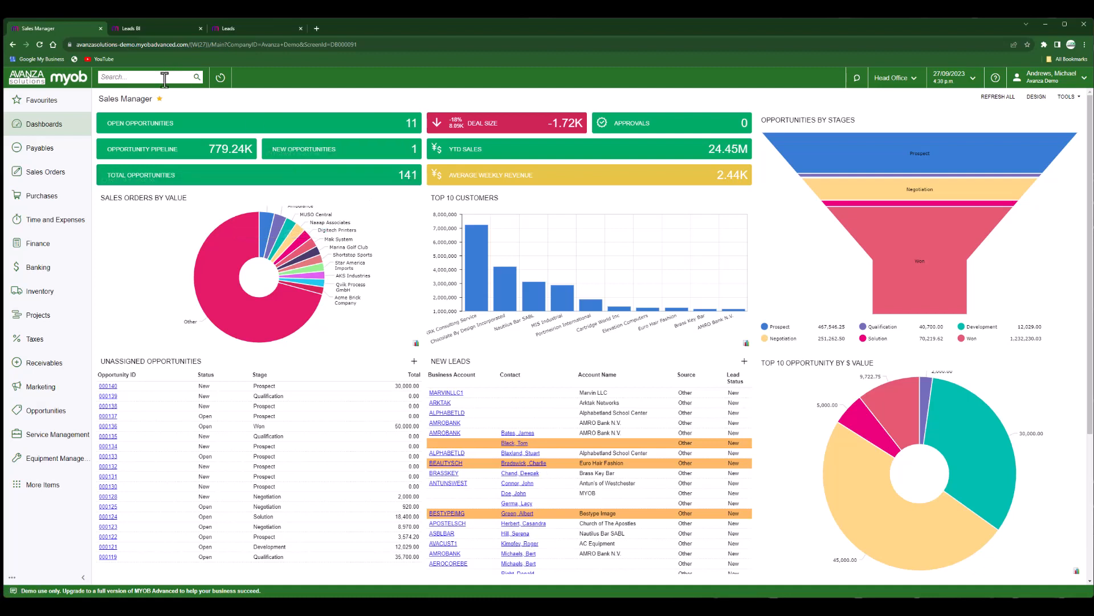
type("creed")
key("Return")
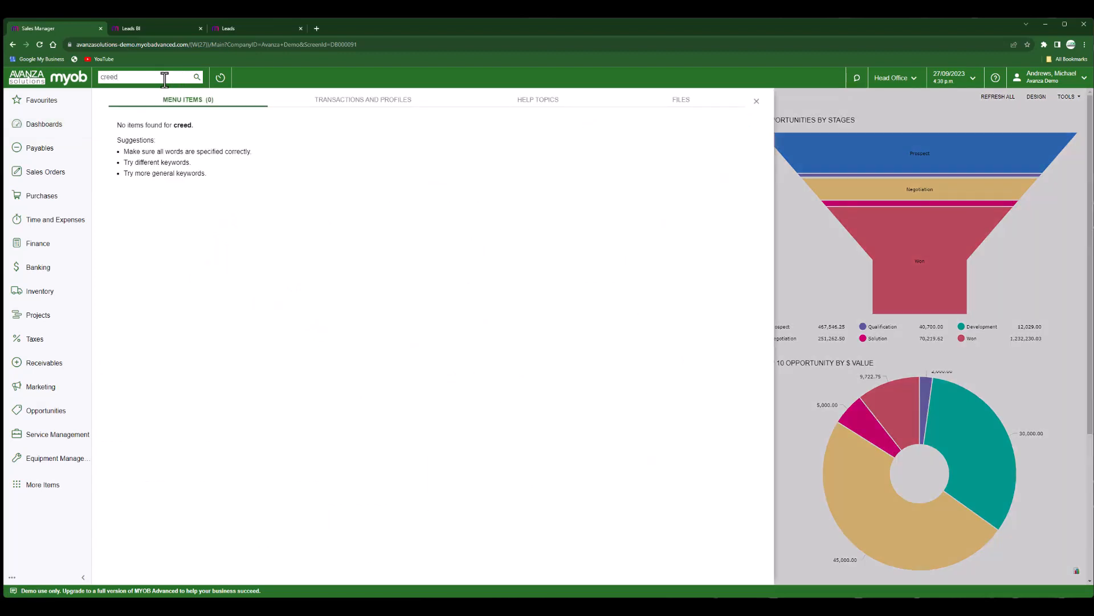
left_click(346, 101)
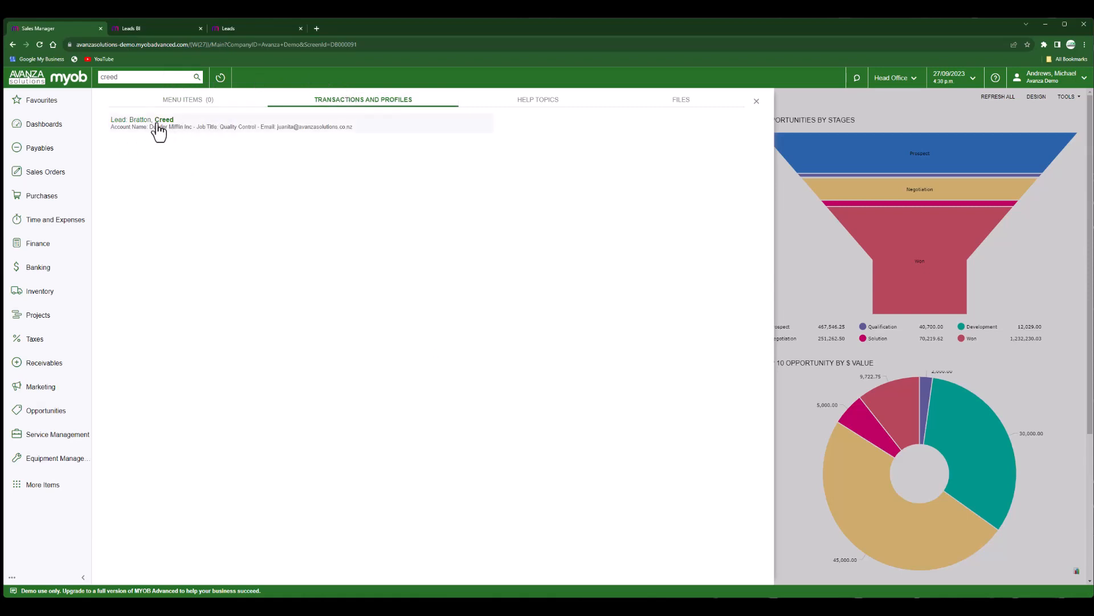
left_click(159, 127)
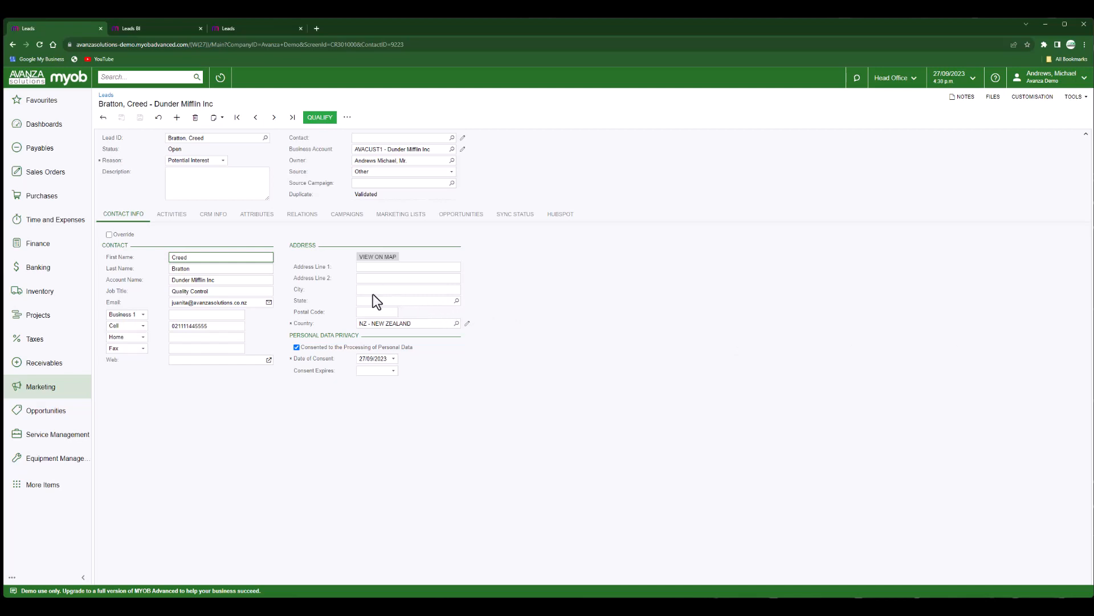
On the lead's Activities tab, view the files attached to the 'Seeking a Peculiar Quote' email.
left_click(173, 215)
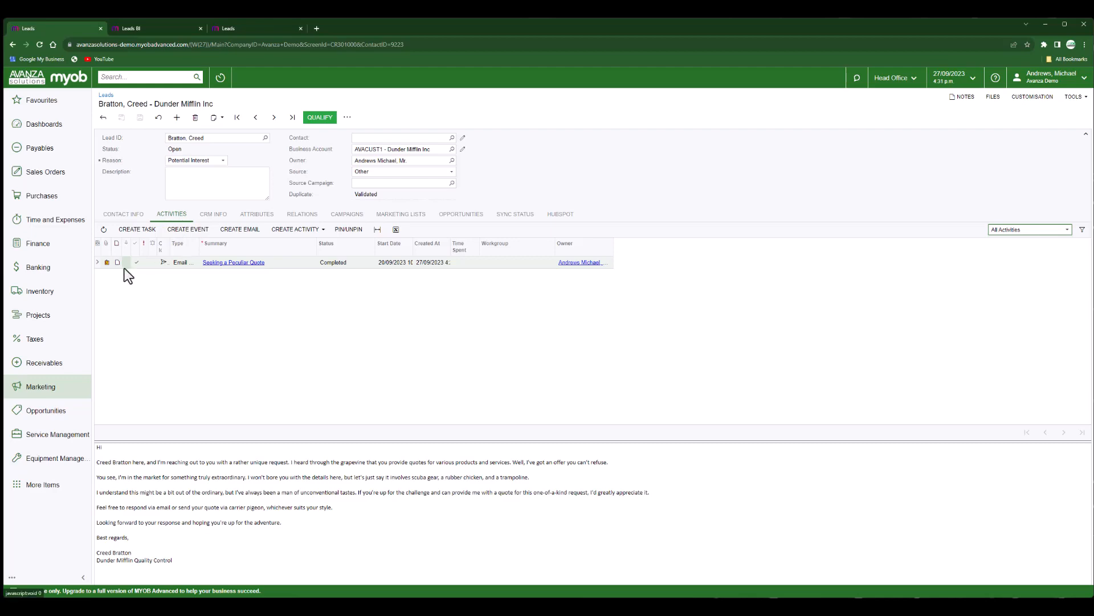
left_click(107, 262)
View DunderMifflinRequest.pdf, then close it and the Files dialog.
left_click(494, 290)
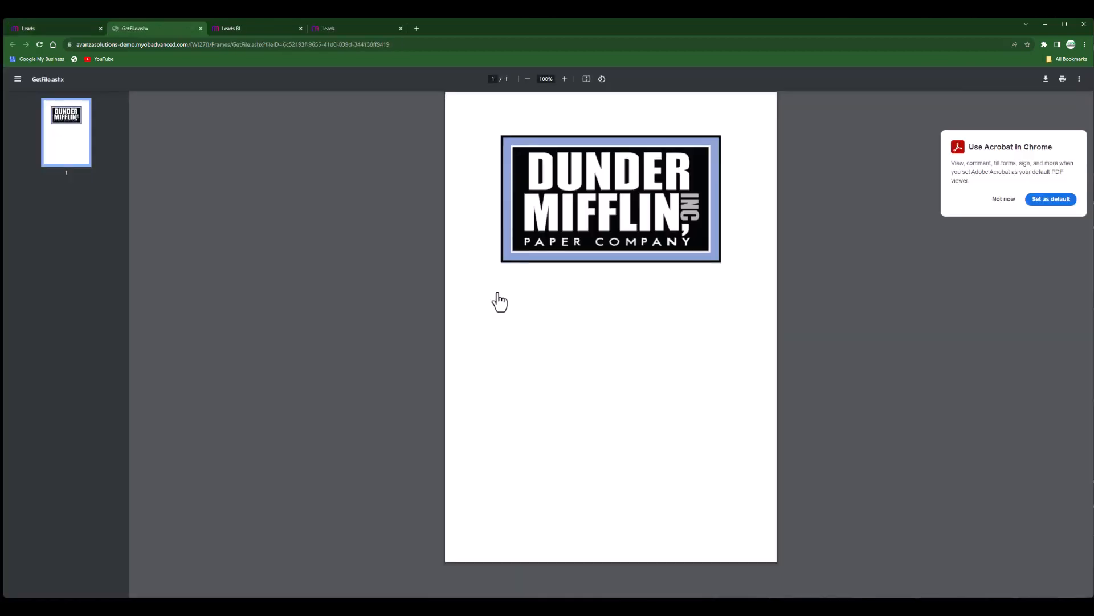
left_click(200, 28)
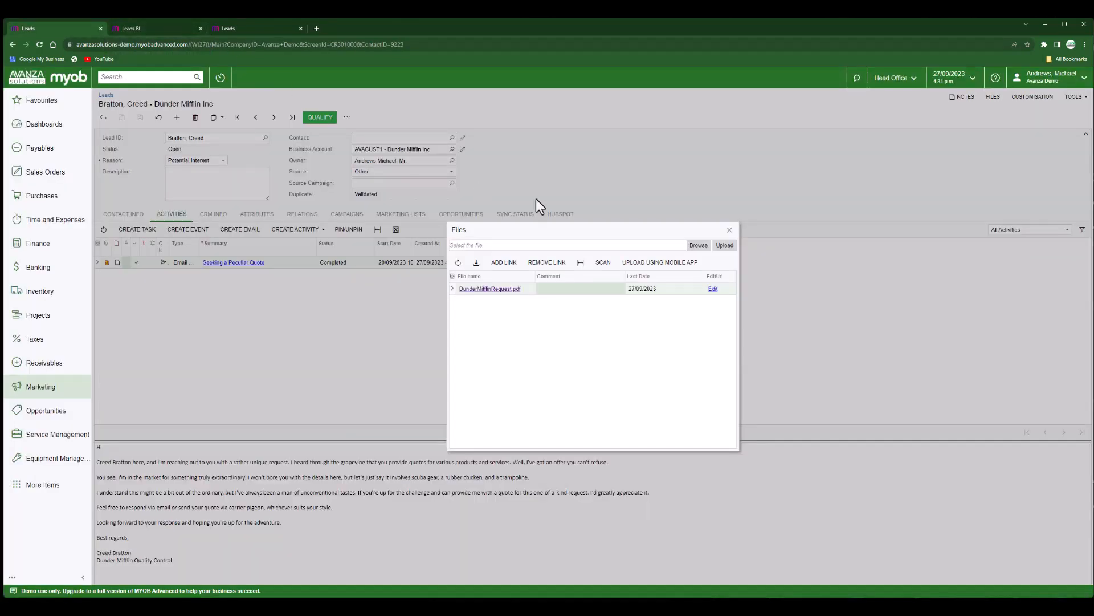
left_click(730, 230)
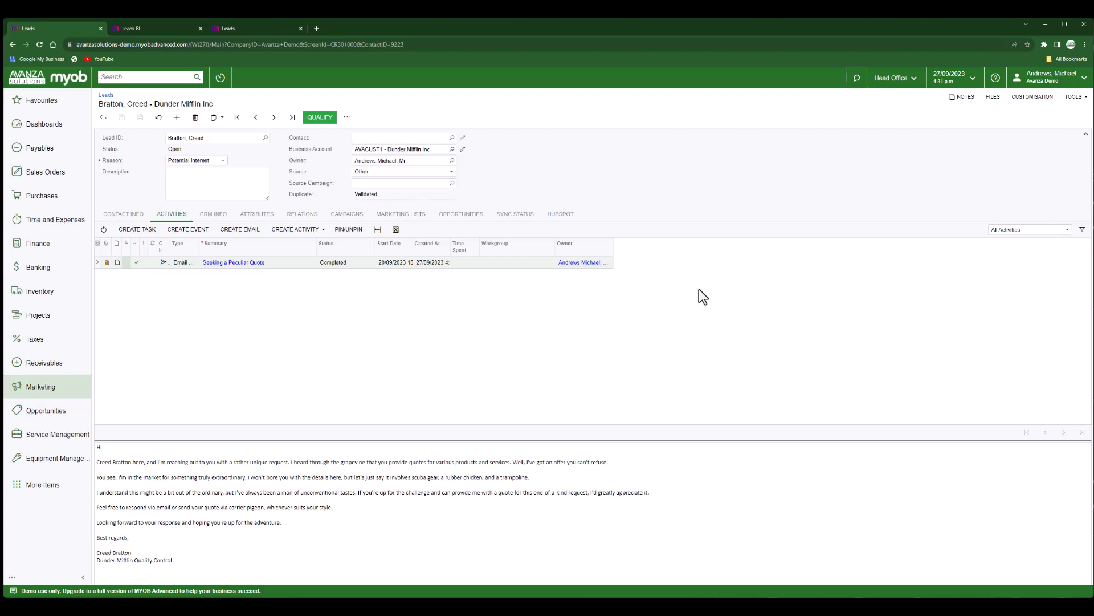
Qualify the Dunder Mifflin lead with the reason Qualified by Marketing.
left_click(321, 119)
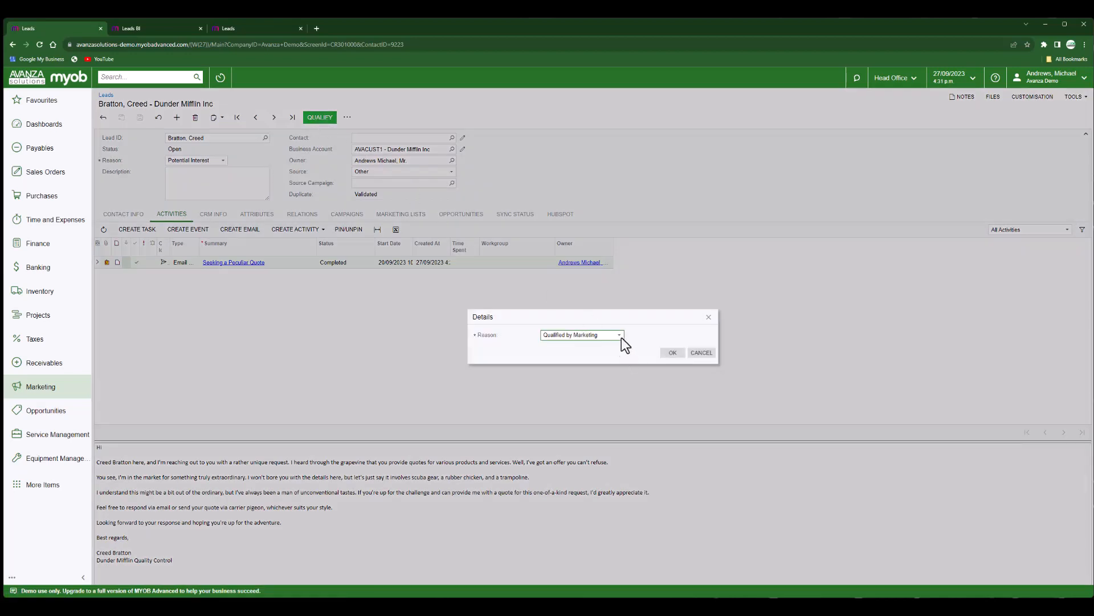
left_click(621, 338)
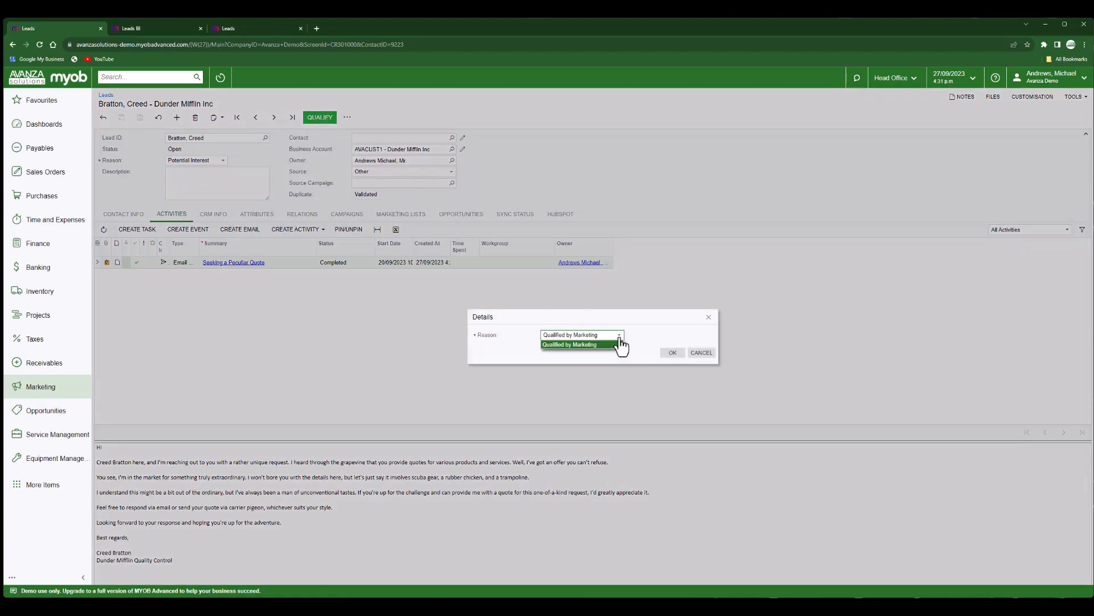
left_click(673, 352)
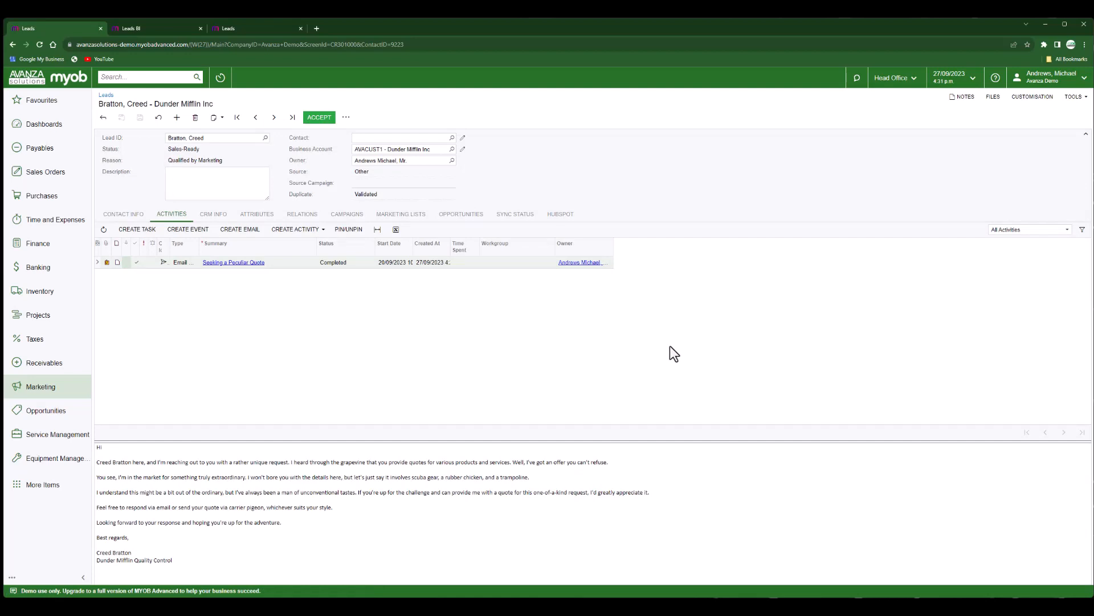
Accept the lead for sales, keeping the reason Accepted by Sales.
left_click(326, 122)
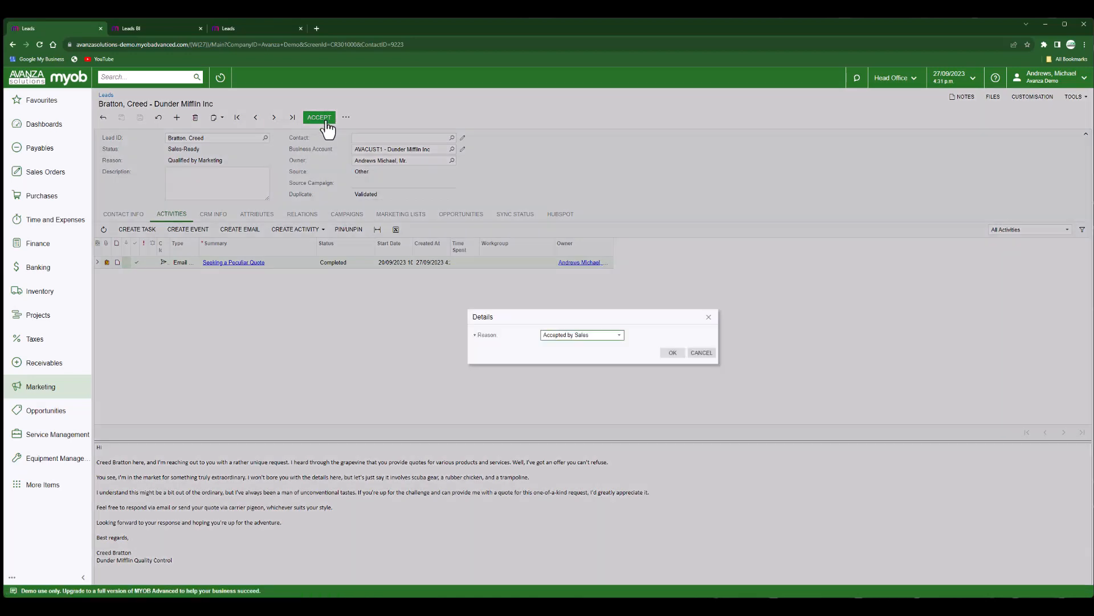
left_click(617, 336)
left_click(673, 353)
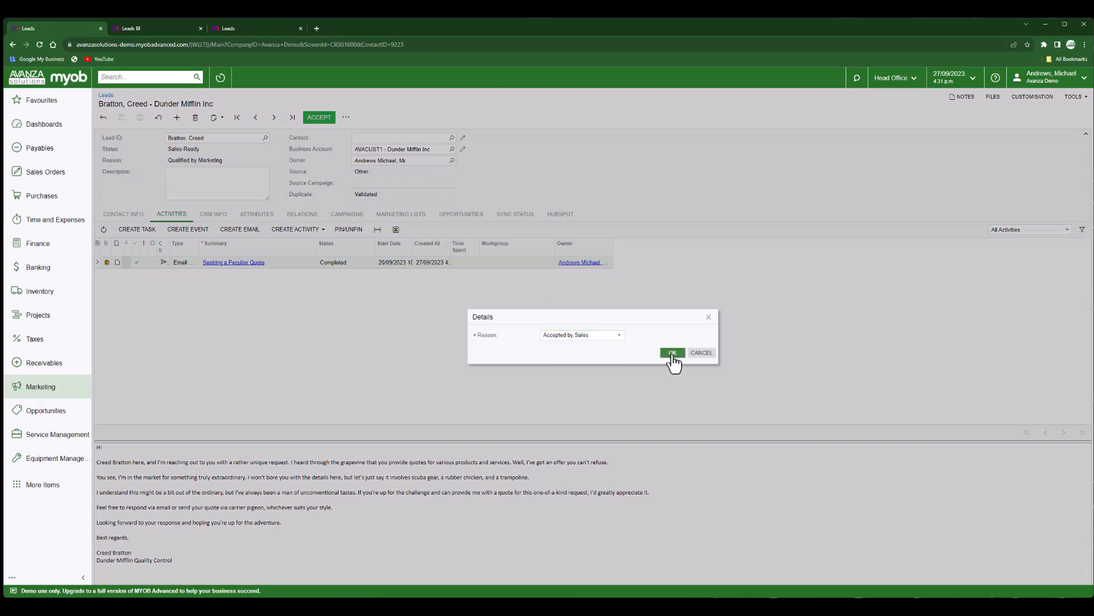
left_click(673, 353)
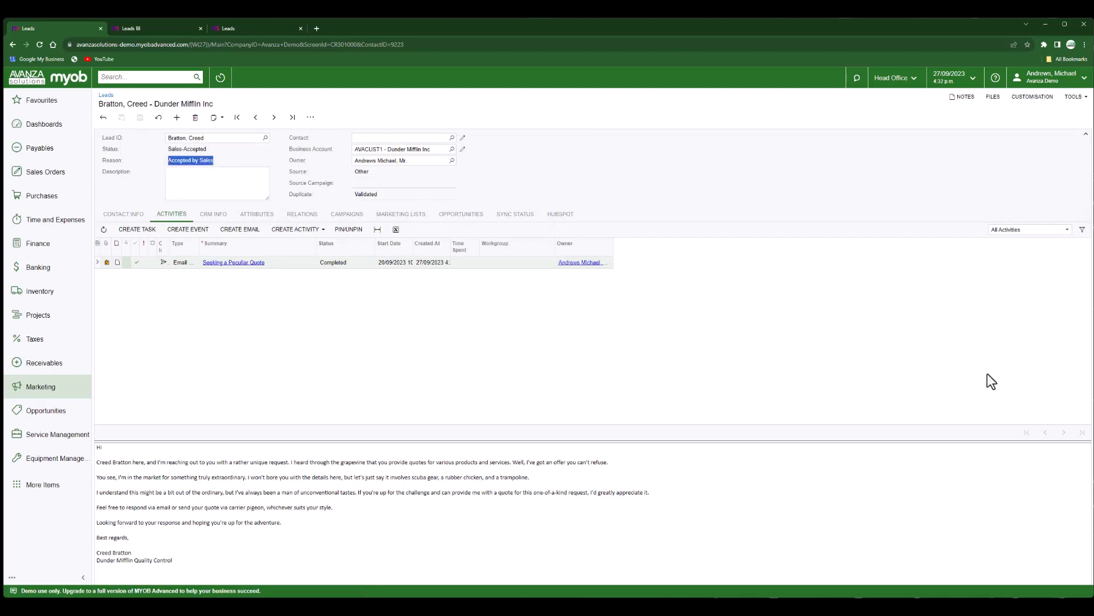
Add a non-internal 'Qualification Call' task starting 29/09/2023, assigned to the second listed contact, and save it.
left_click(149, 231)
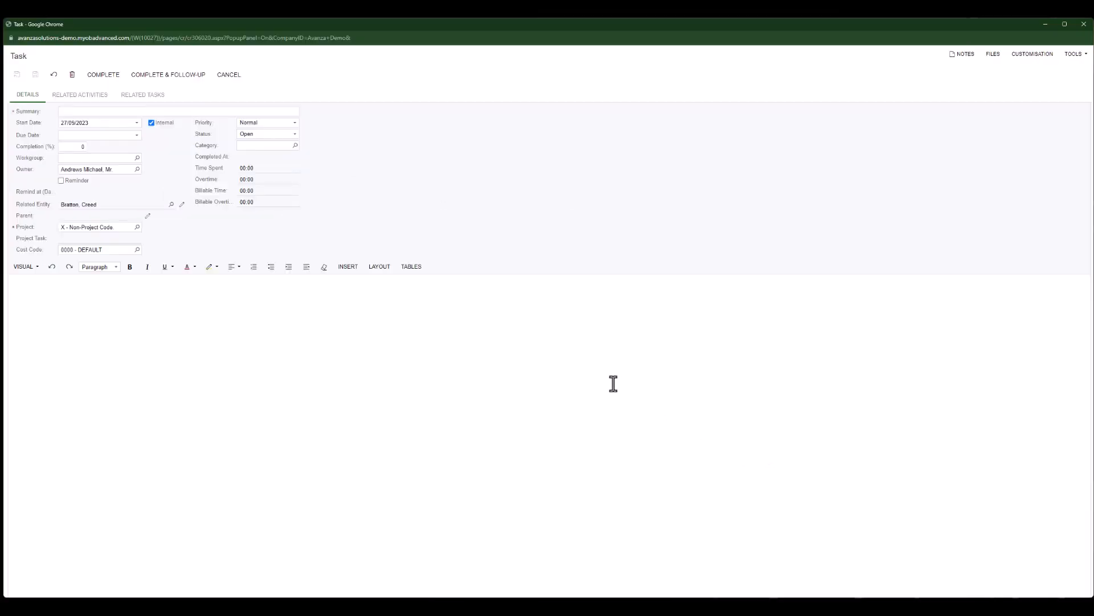
left_click(88, 112)
type("Qualification Ca")
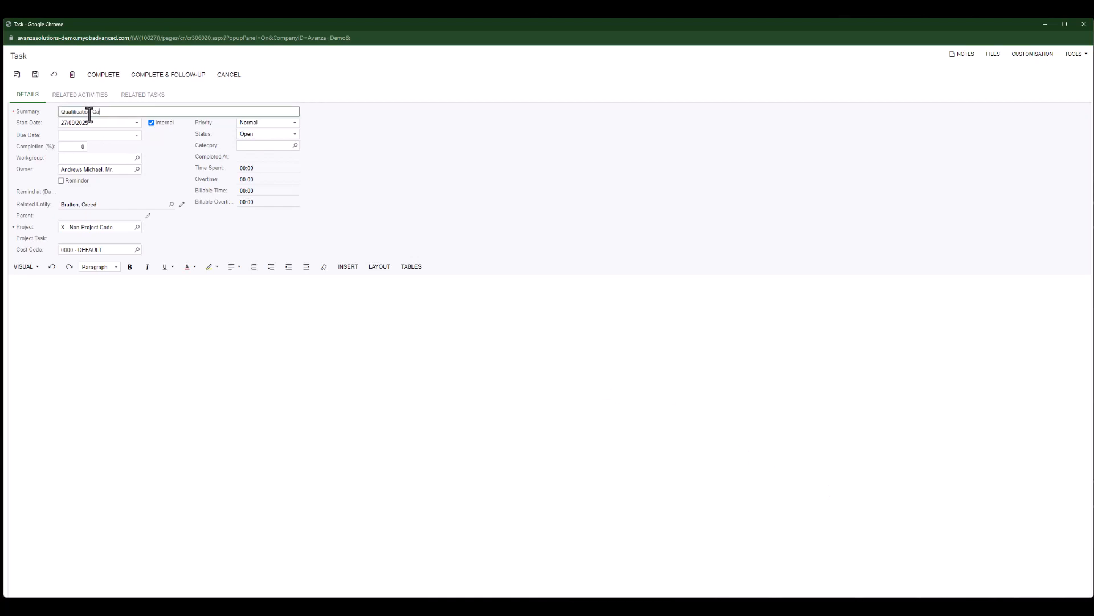
type("ll")
left_click(136, 124)
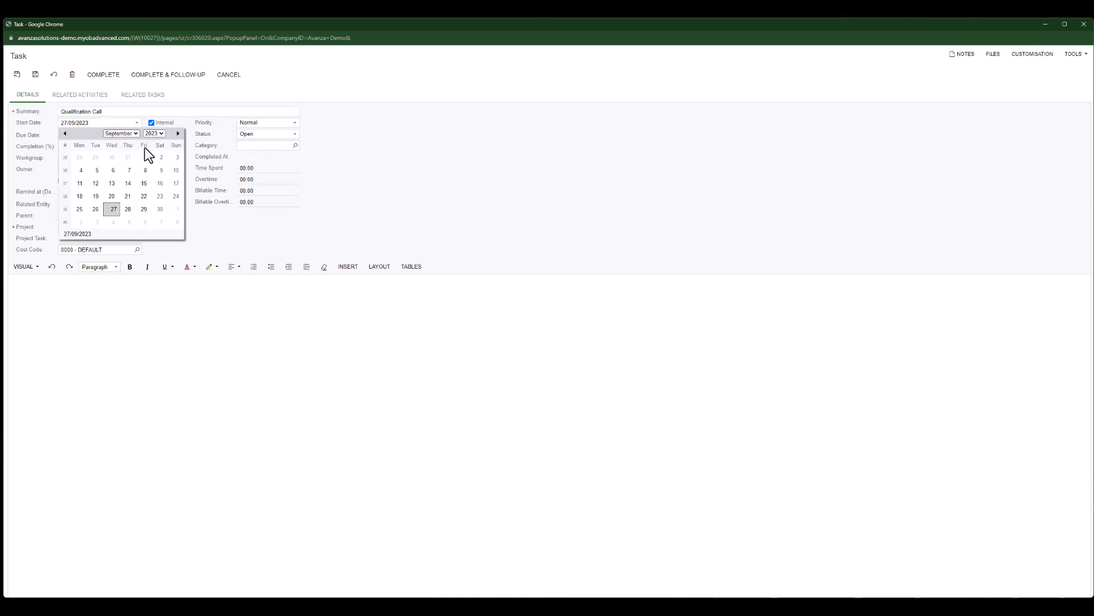
left_click(146, 215)
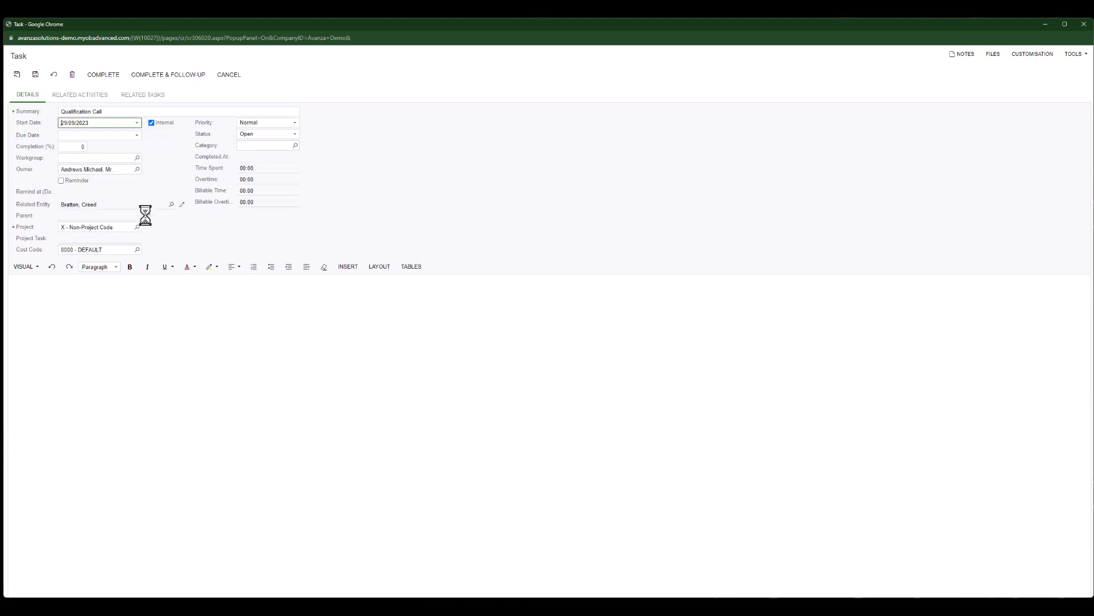
left_click(152, 122)
left_click(137, 170)
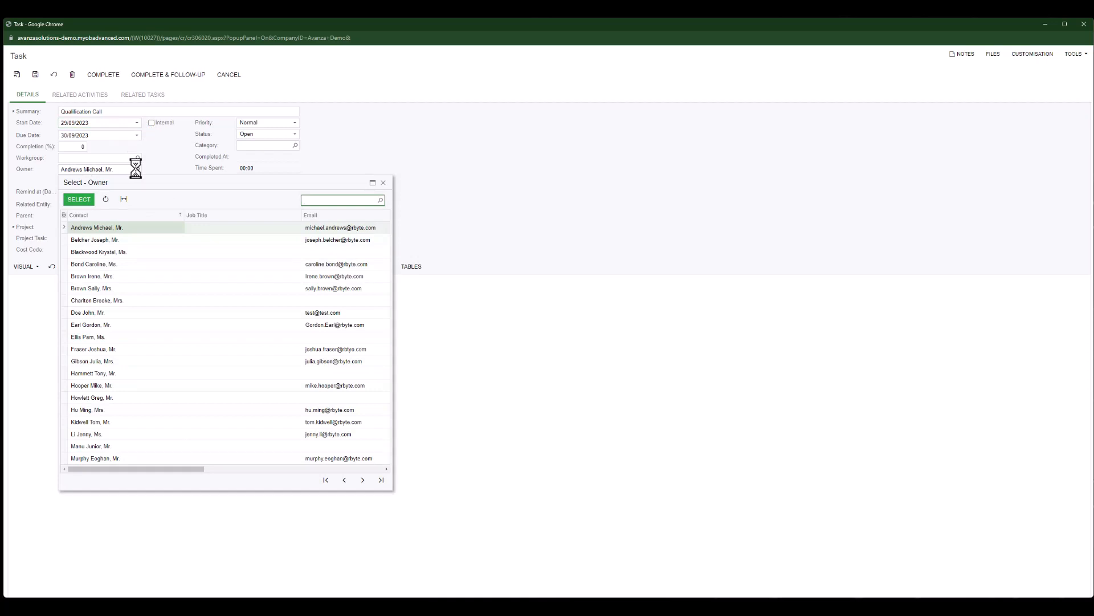
double_click(166, 240)
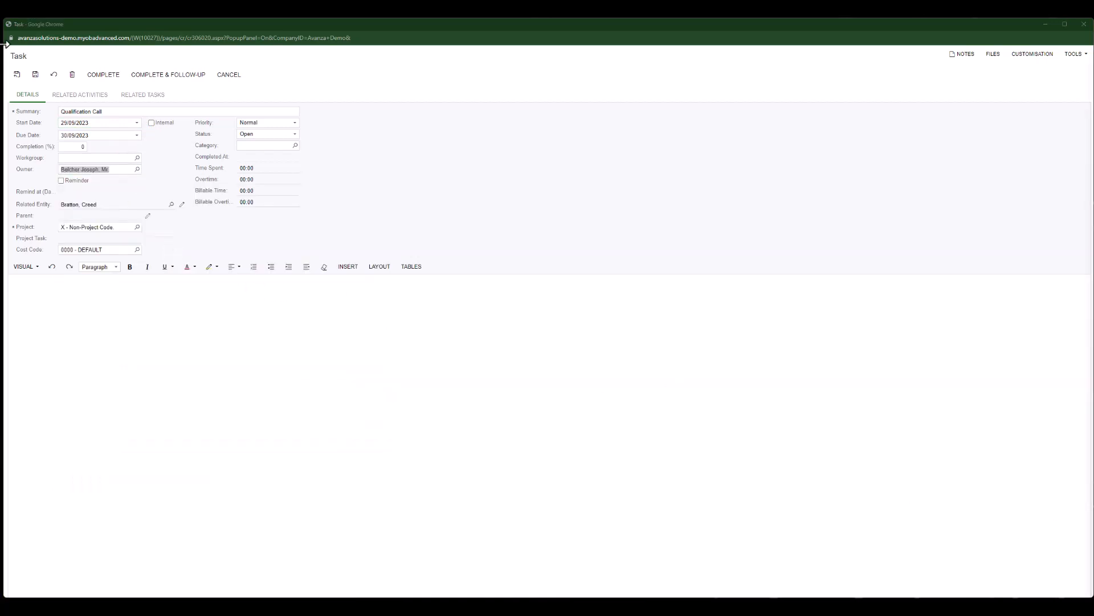
left_click(22, 77)
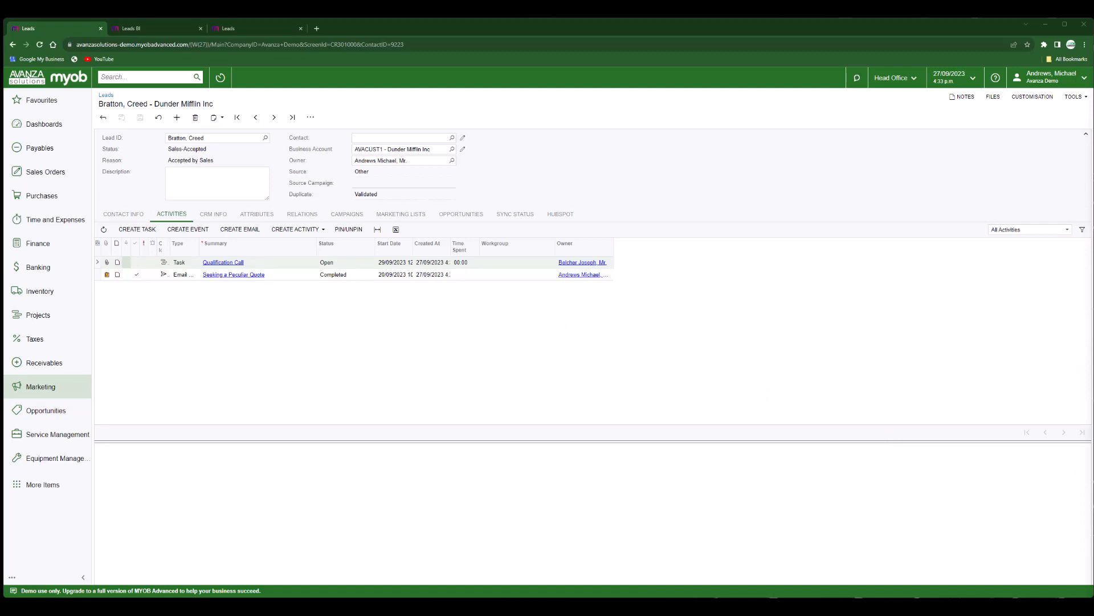
Convert the lead into opportunity 000143 with subject 'Software Implementation' and open it for review.
left_click(310, 119)
left_click(366, 201)
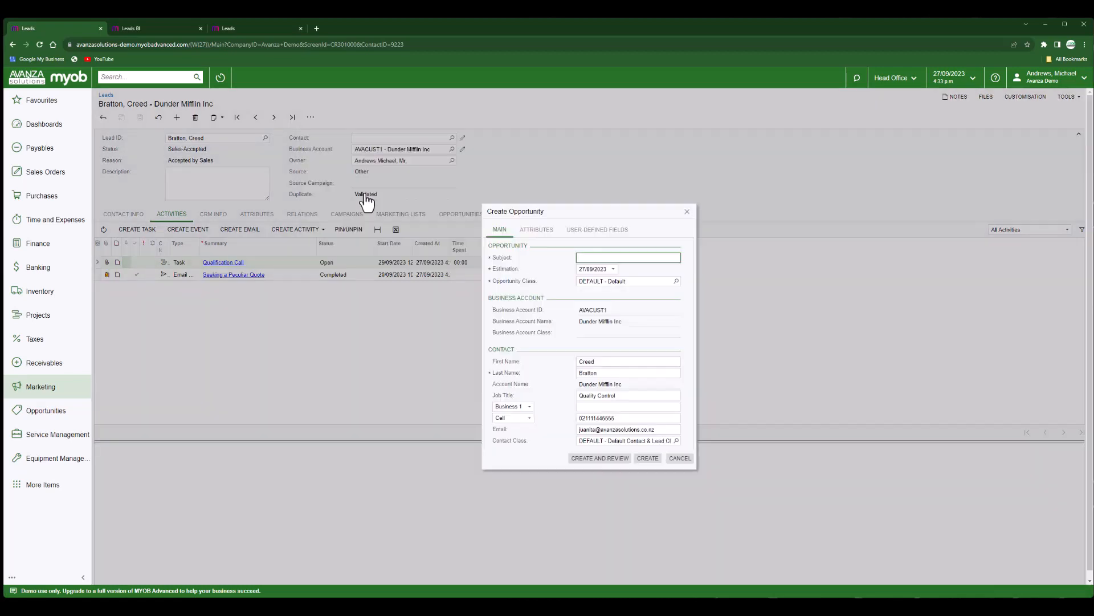
type("Software Implementation")
left_click(612, 462)
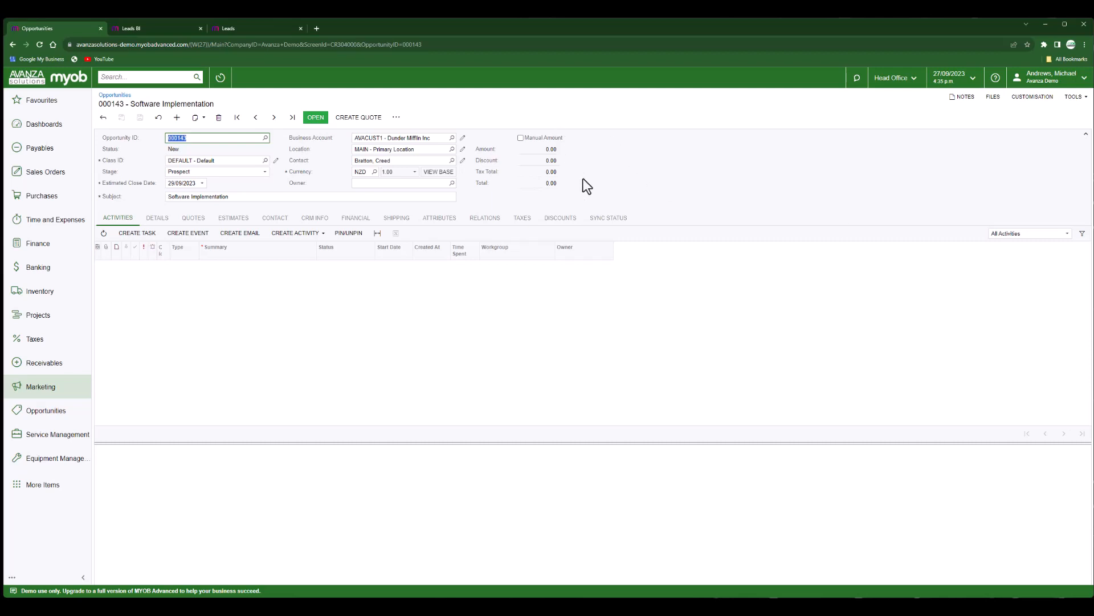
Create a Project Quote from the opportunity's quotes list and open it for review.
left_click(583, 179)
left_click(194, 218)
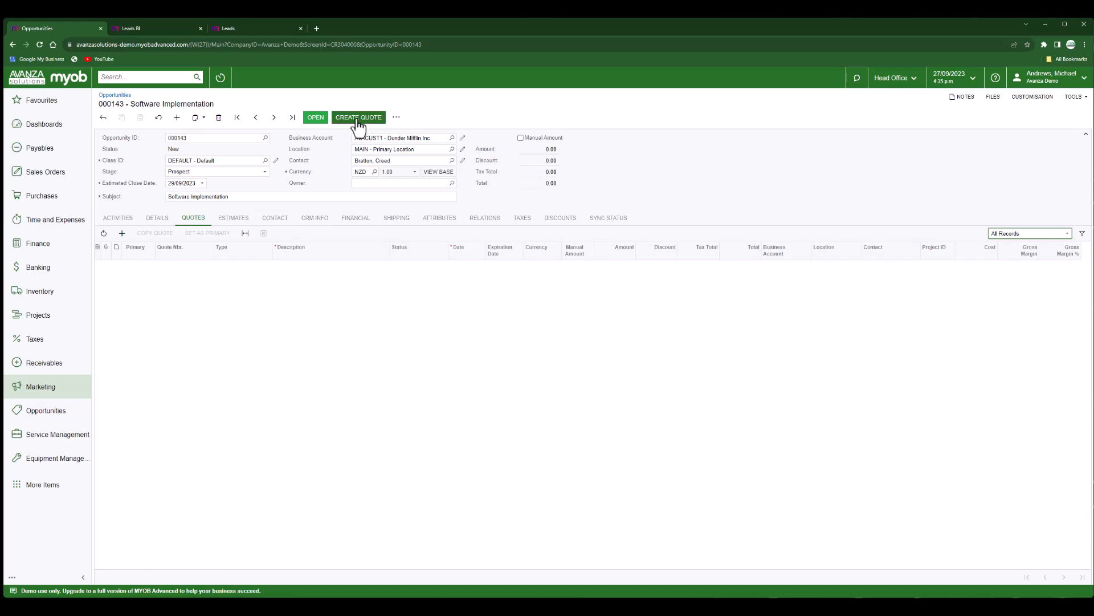
left_click(122, 234)
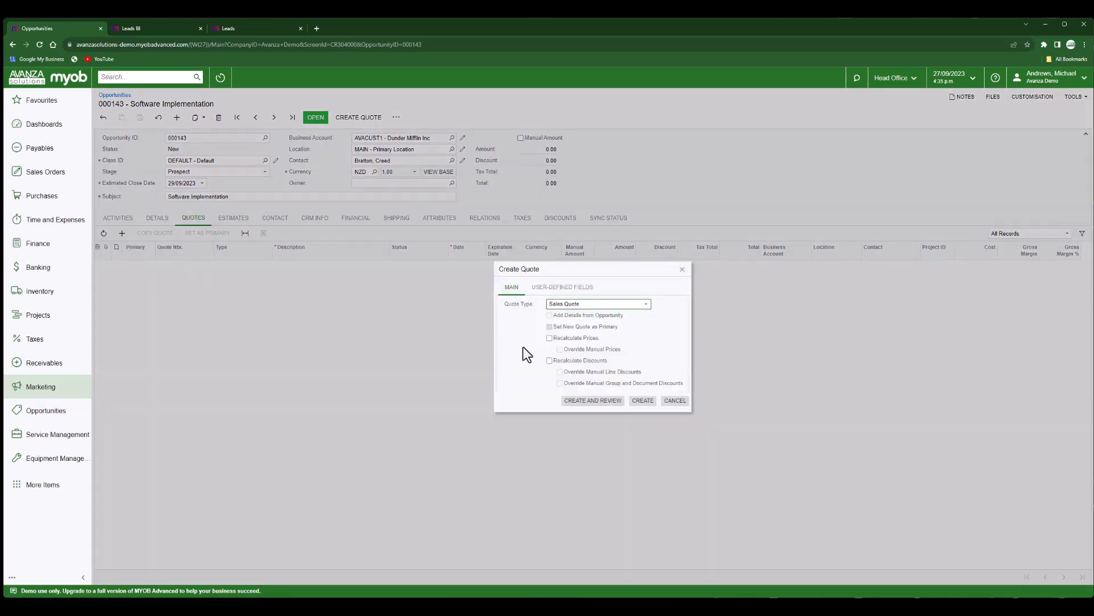
left_click(619, 307)
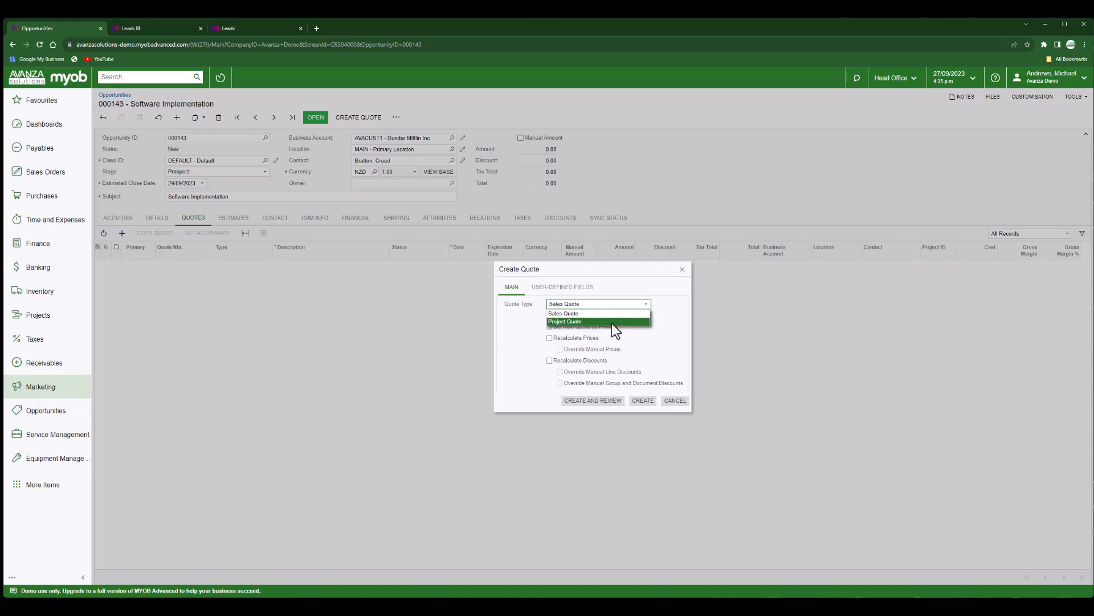
left_click(612, 322)
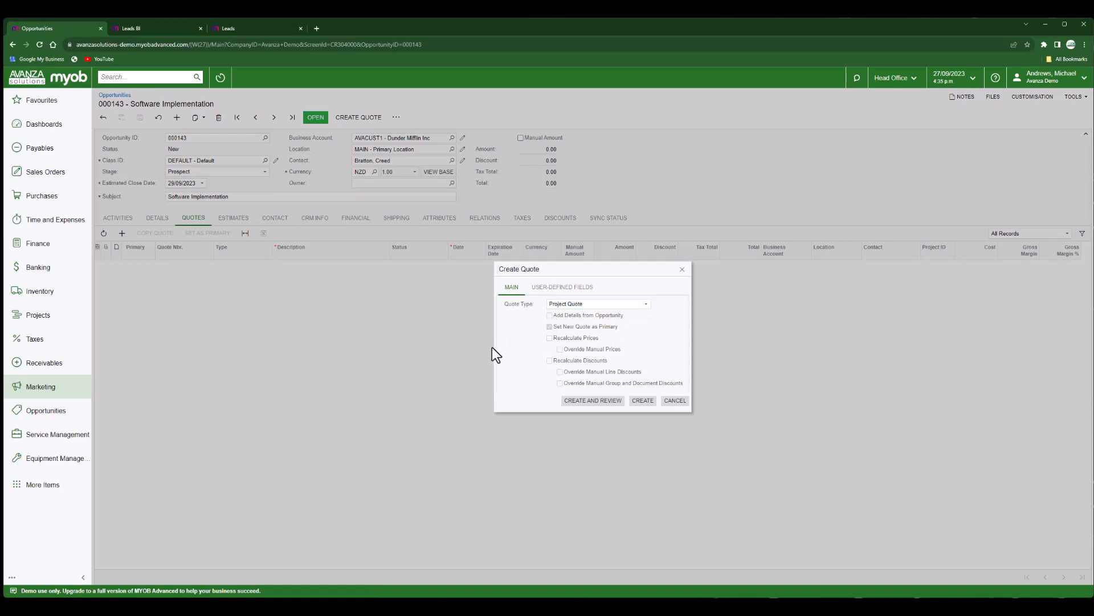
left_click(597, 401)
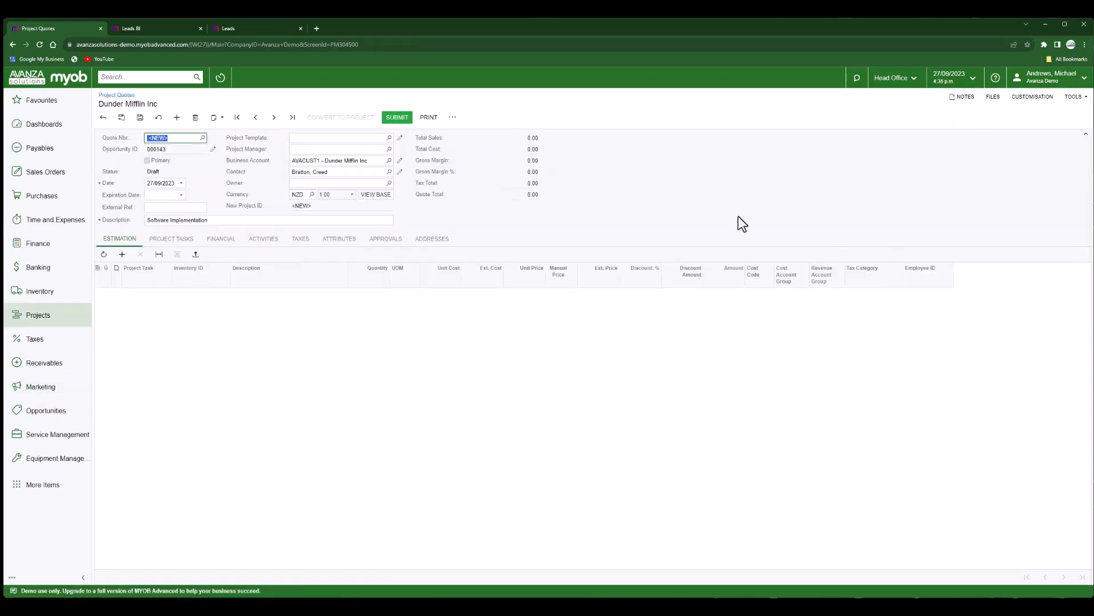
Apply the FPPROJ Fixed Price Software Implementation template and check its tasks FP001–FP007.
left_click(390, 138)
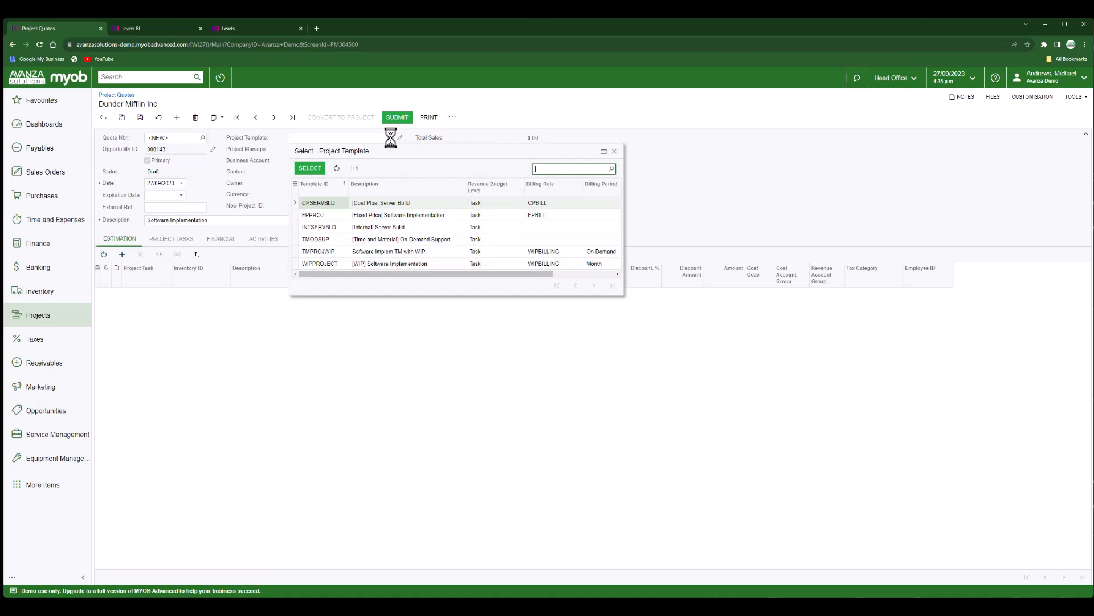
double_click(415, 216)
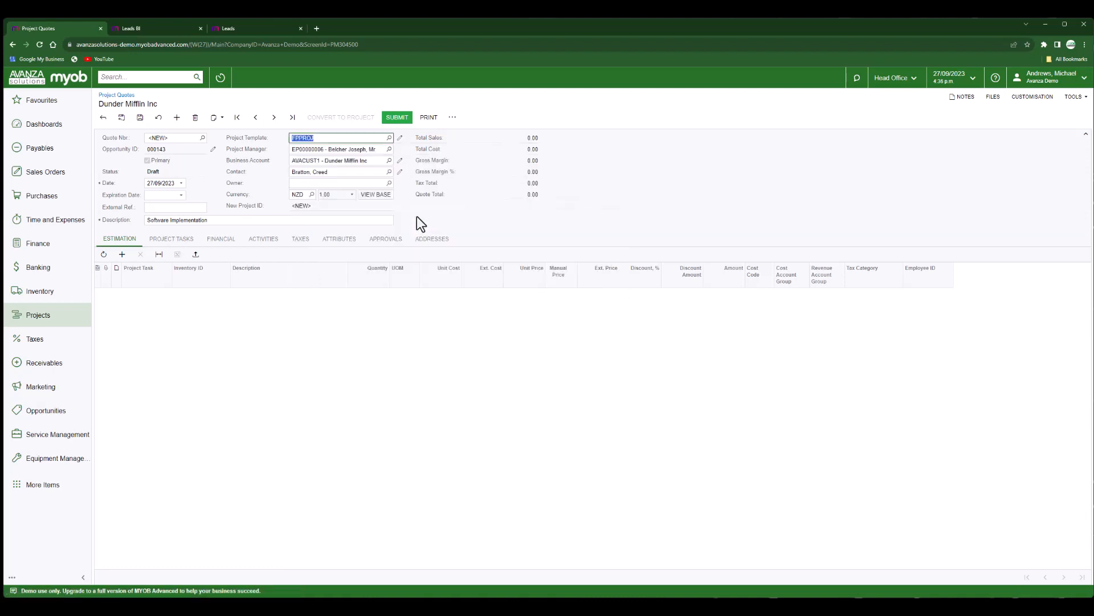
left_click(174, 238)
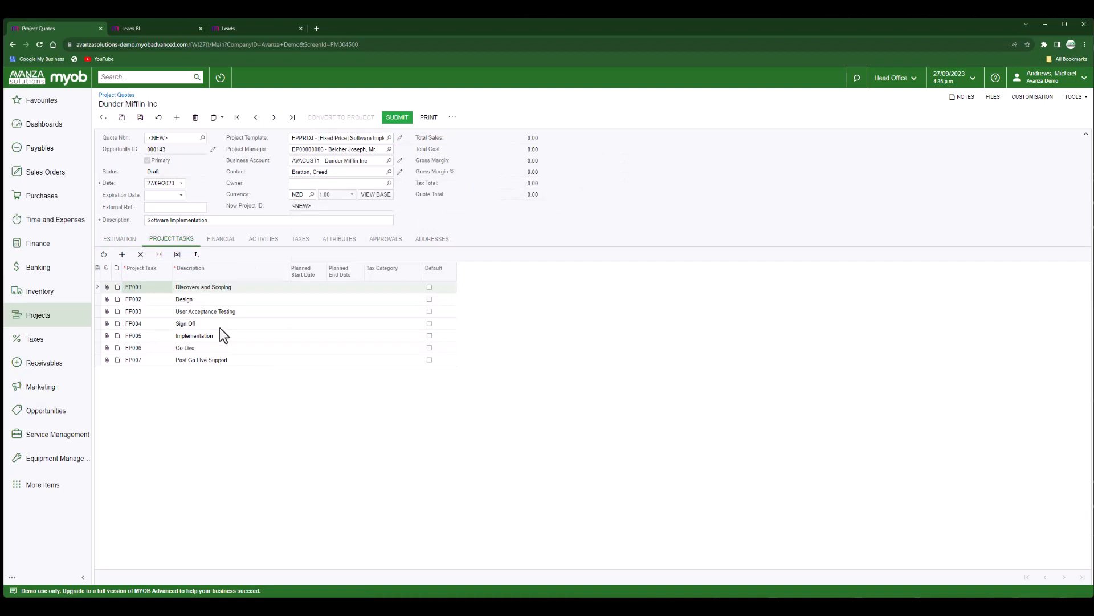
left_click(120, 238)
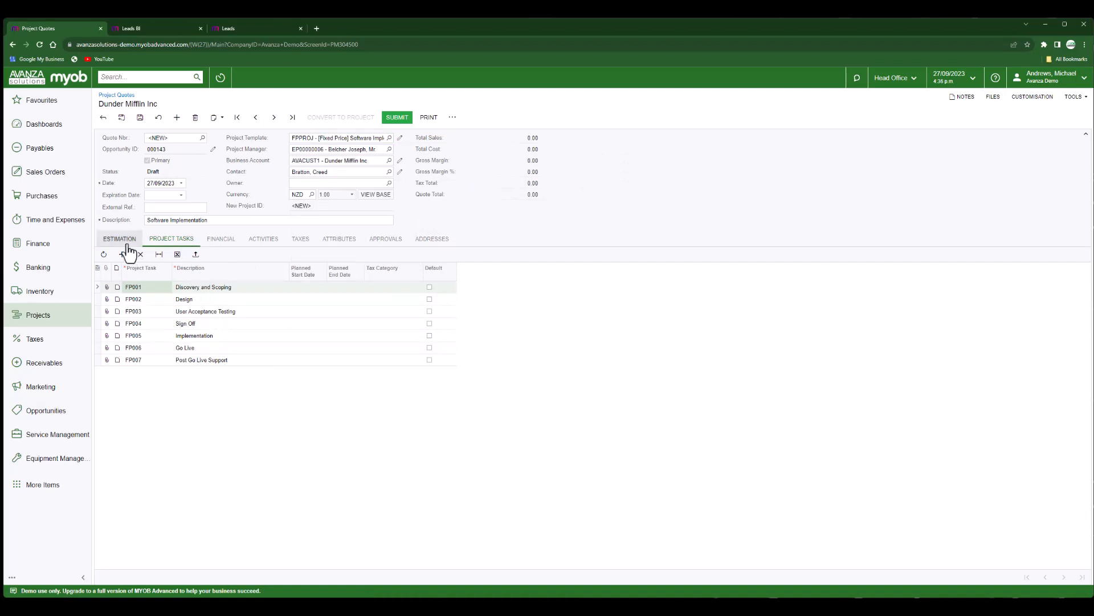
left_click(317, 150)
left_click(422, 213)
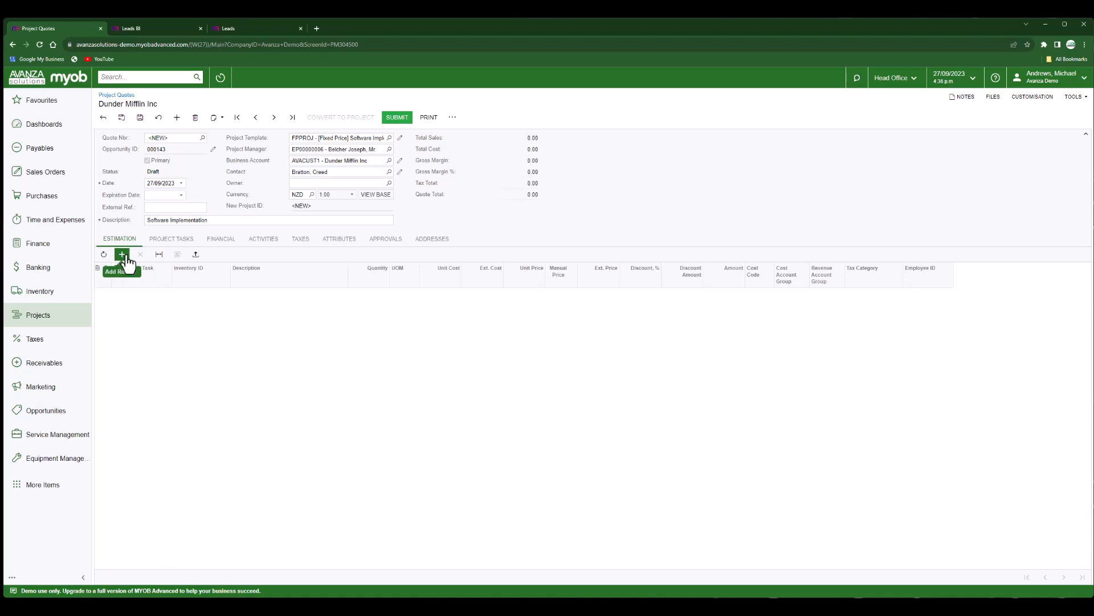
Upload the Project Quotes 20230927 spreadsheet as estimation lines, accepting the import settings.
left_click(196, 255)
left_click(569, 336)
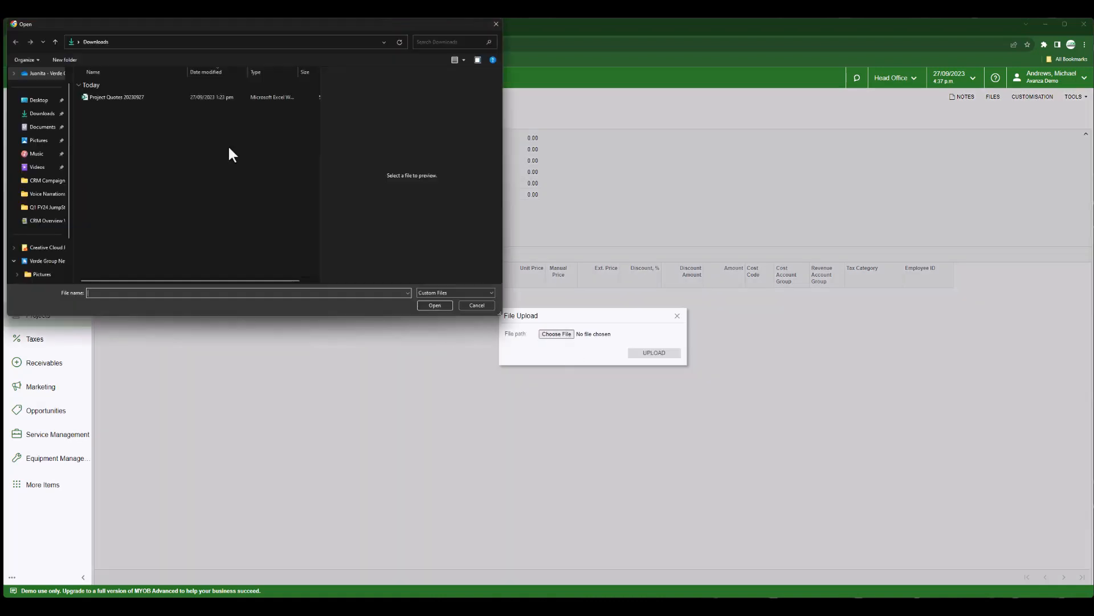
left_click(122, 98)
left_click(442, 307)
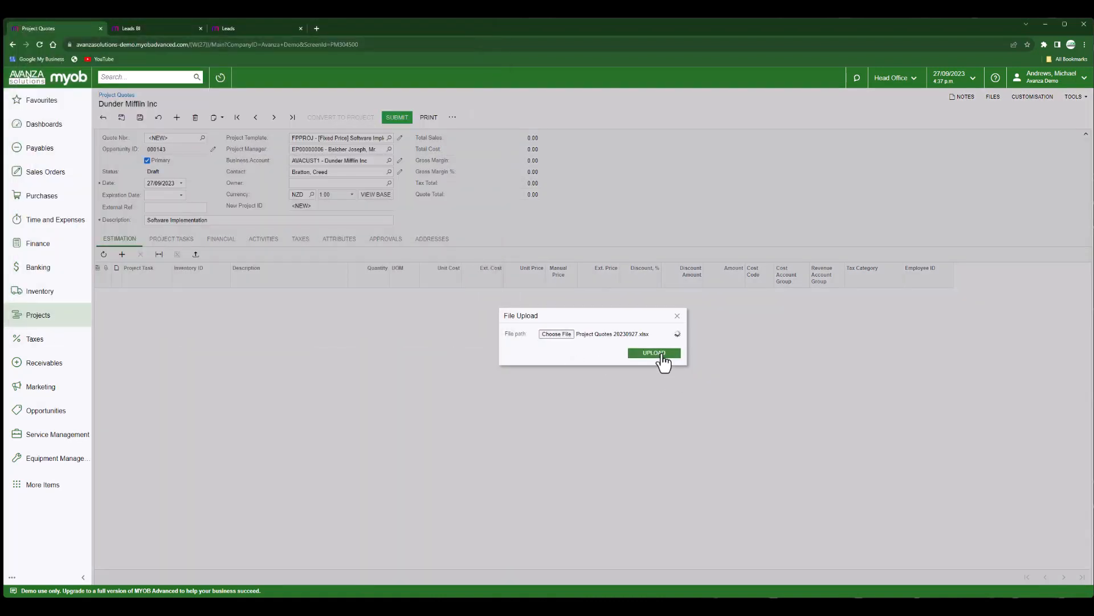
left_click(661, 353)
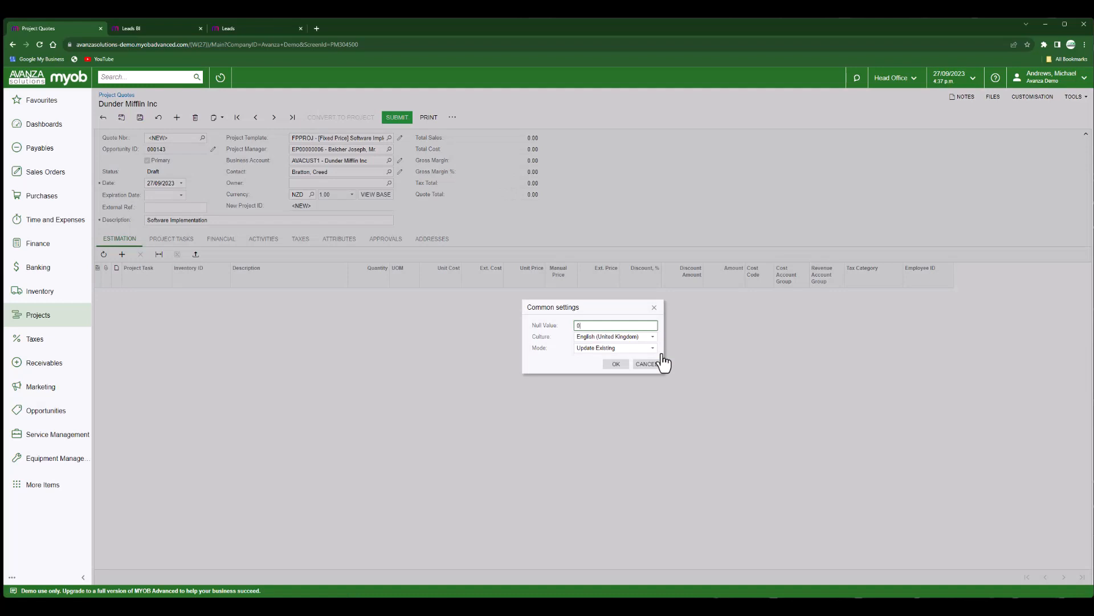
left_click(618, 365)
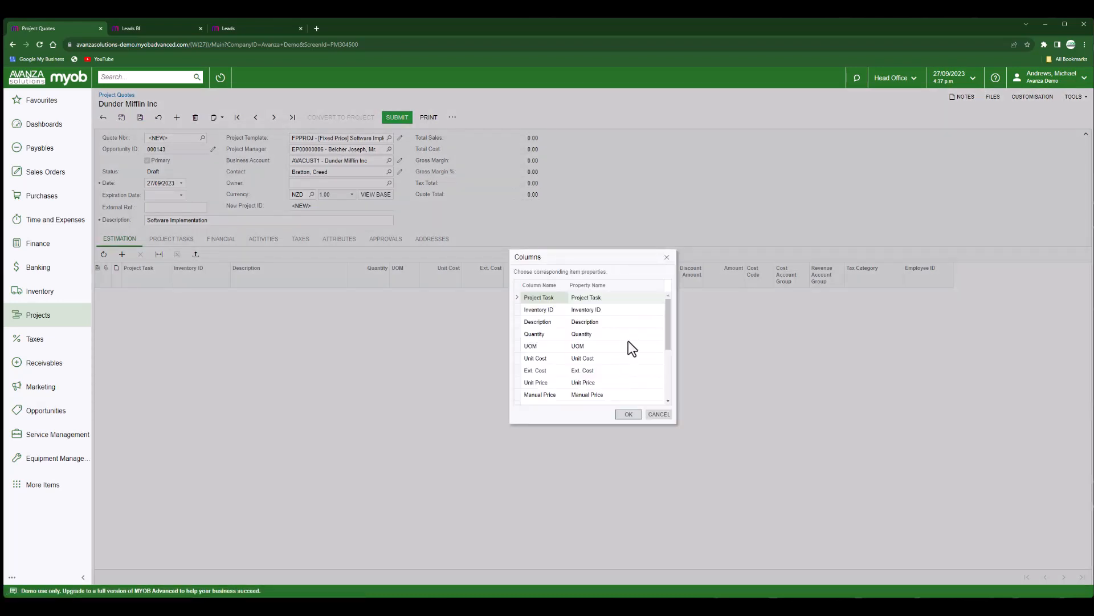
Keep Description mapped to Description and import the lines, bringing total sales to 8,635.00.
left_click(611, 322)
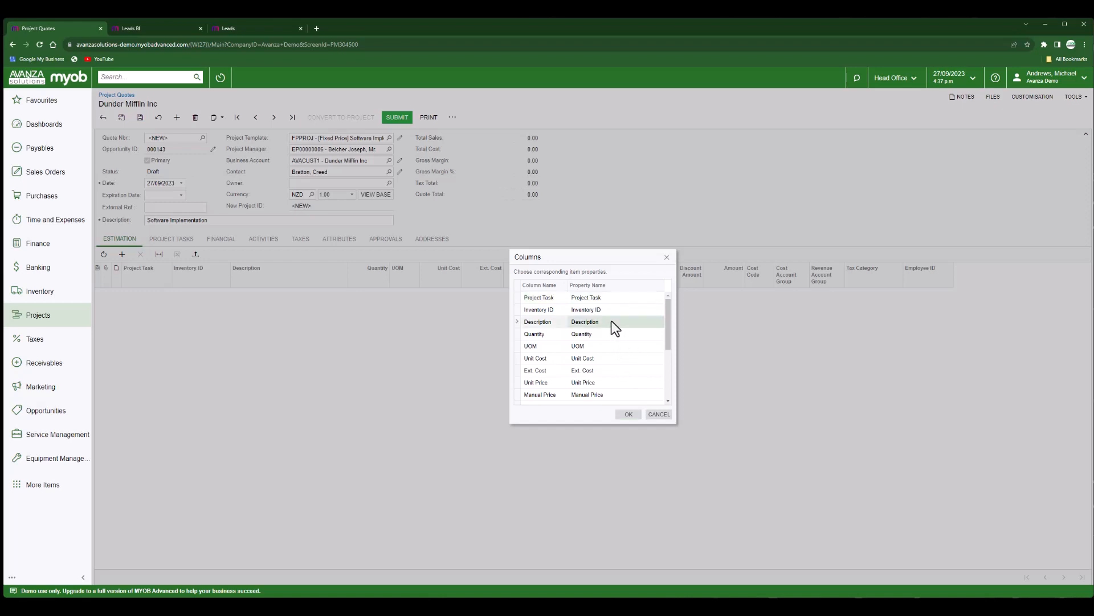
left_click(611, 322)
left_click(659, 323)
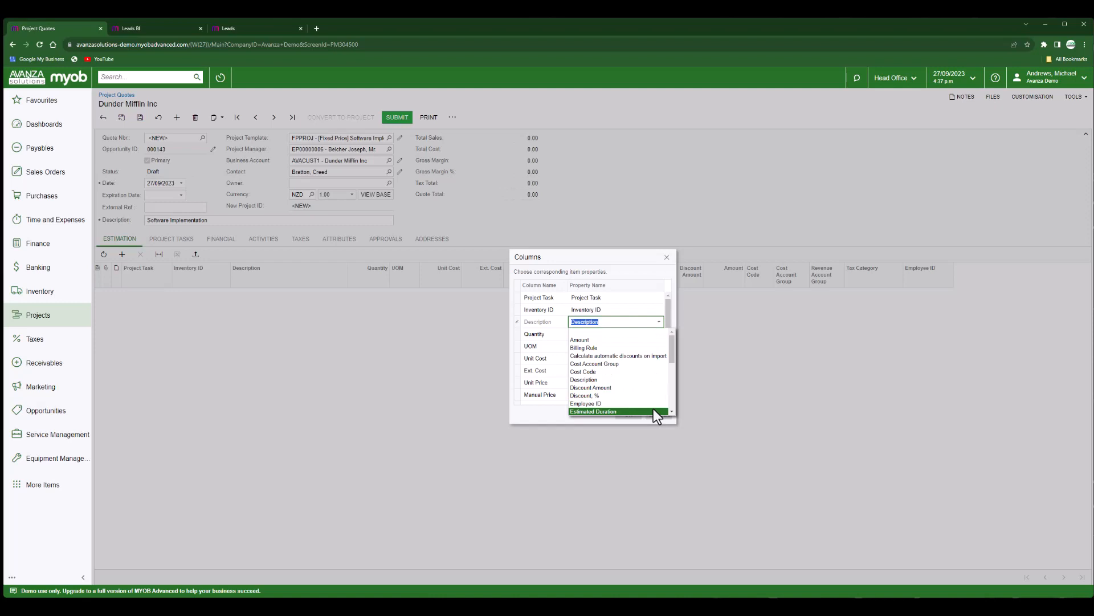
scroll(654, 409, "down", 2)
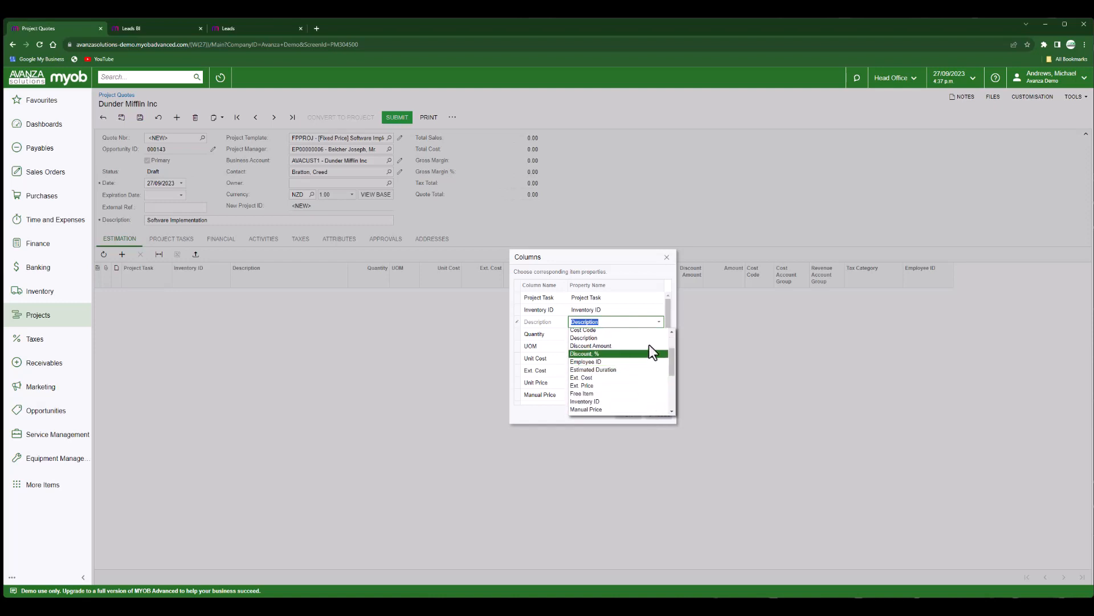
left_click(676, 320)
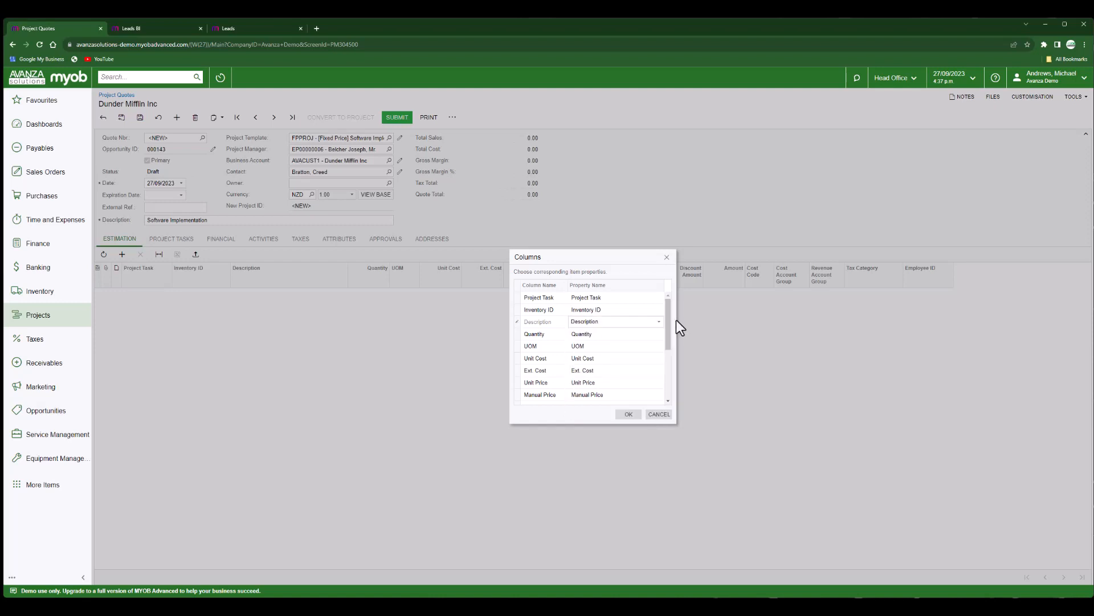
left_click(632, 415)
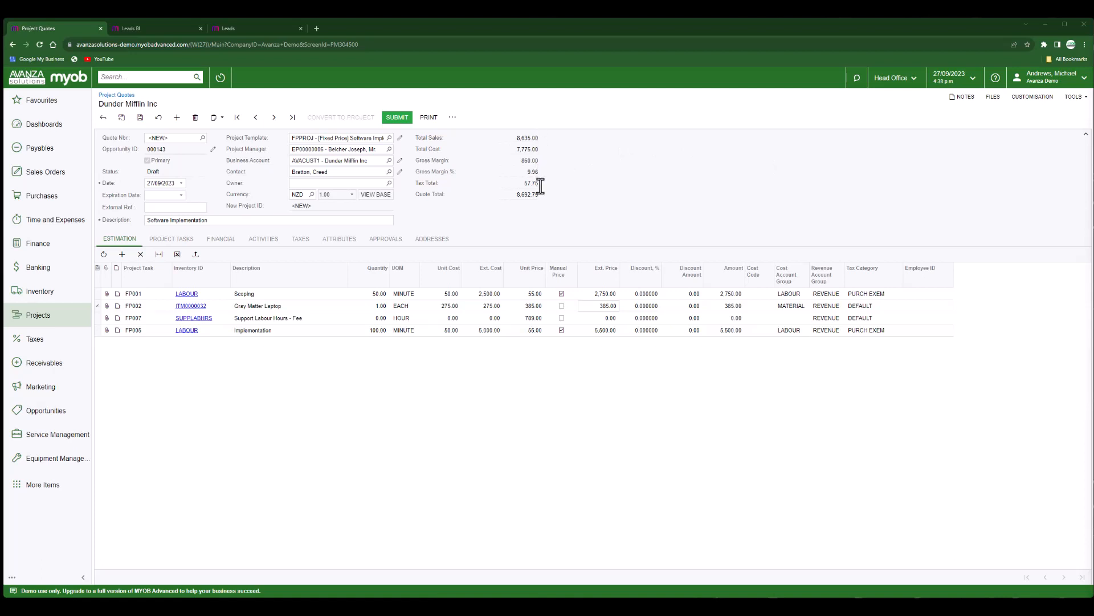
Save the quote as PQ000008 and highlight its 9.96 gross margin percentage.
left_click(141, 117)
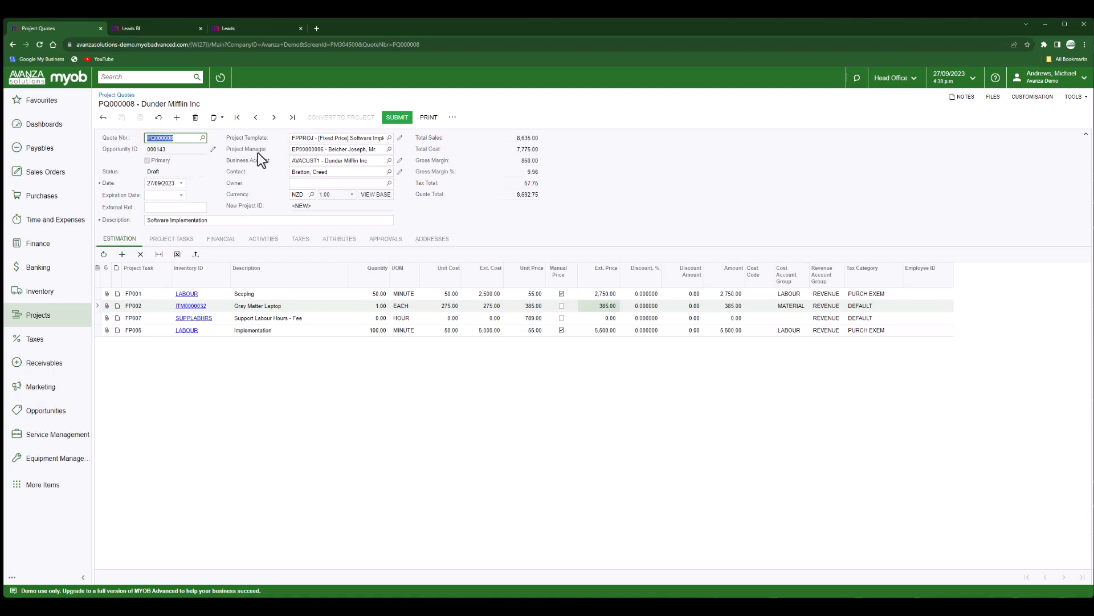
left_click_drag(538, 174, 532, 175)
Submit quote PQ000008 for approval and view the Sales Manager dashboard's stages funnel.
left_click(401, 122)
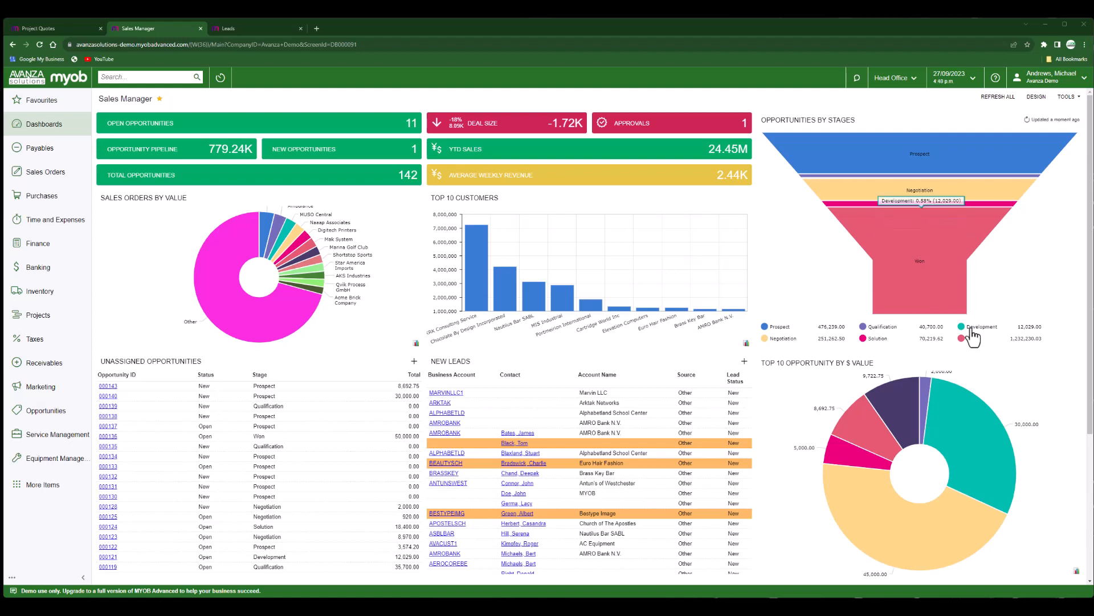
mouse_move(969, 175)
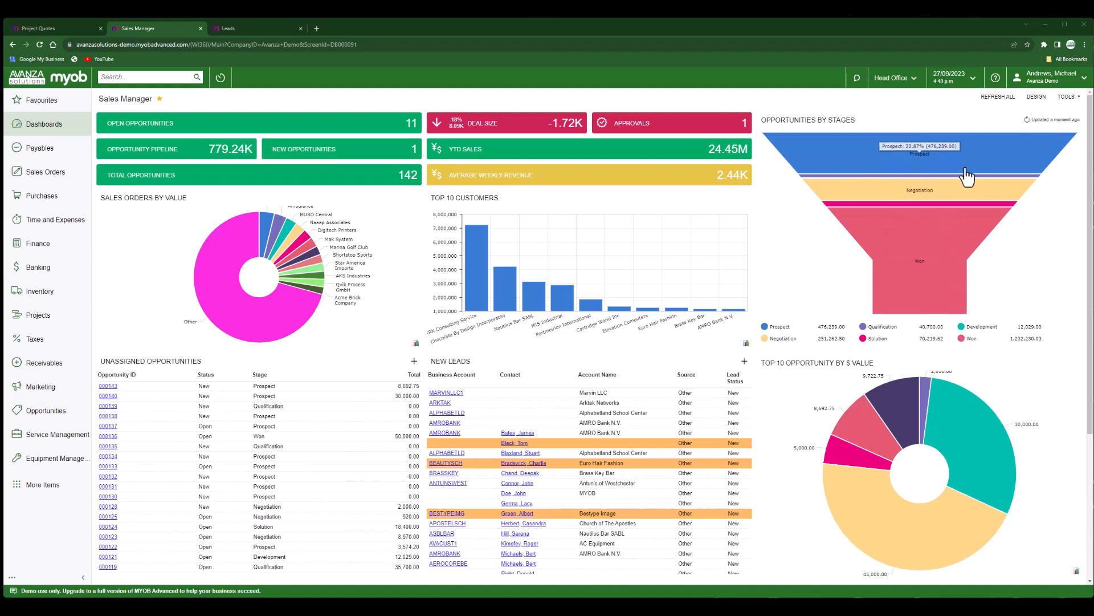
mouse_move(960, 195)
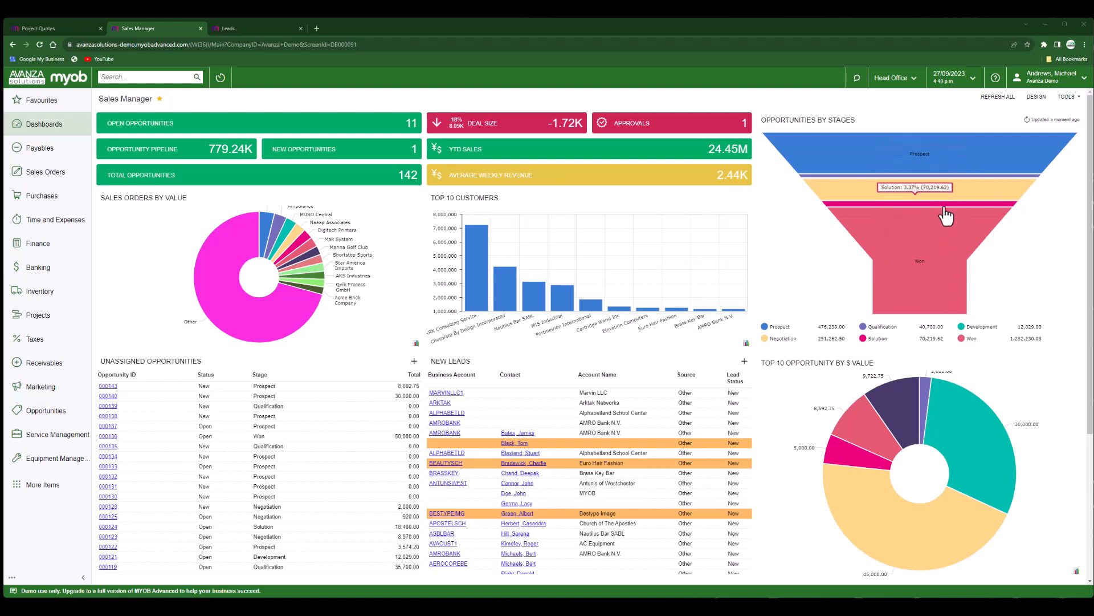
mouse_move(933, 226)
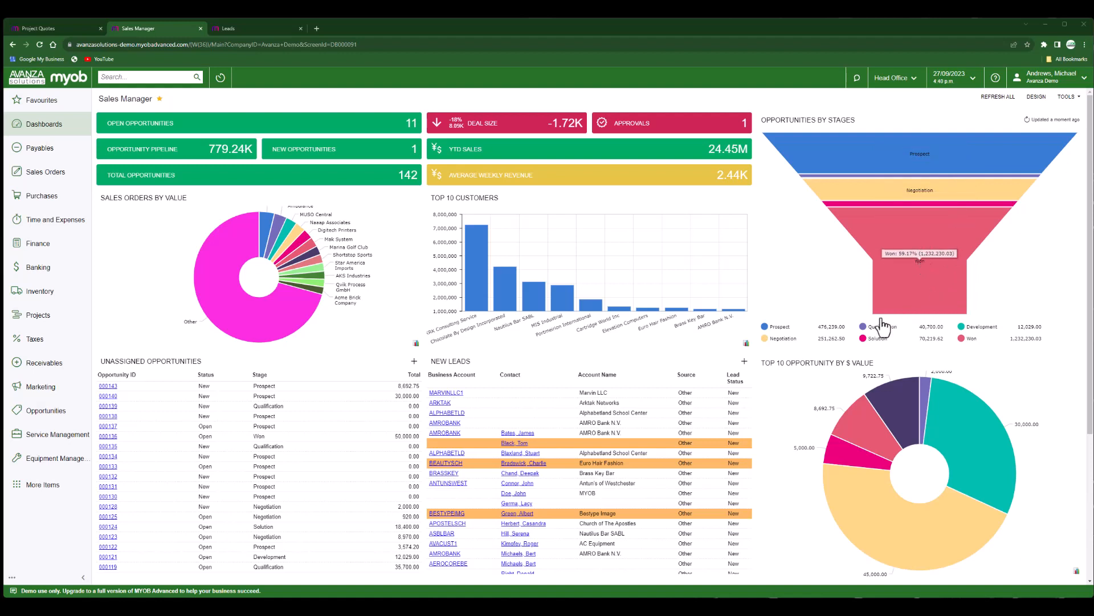
Hide and restore the funnel's pipeline stages, then open pending quote PQ000008 from Approvals.
left_click(782, 328)
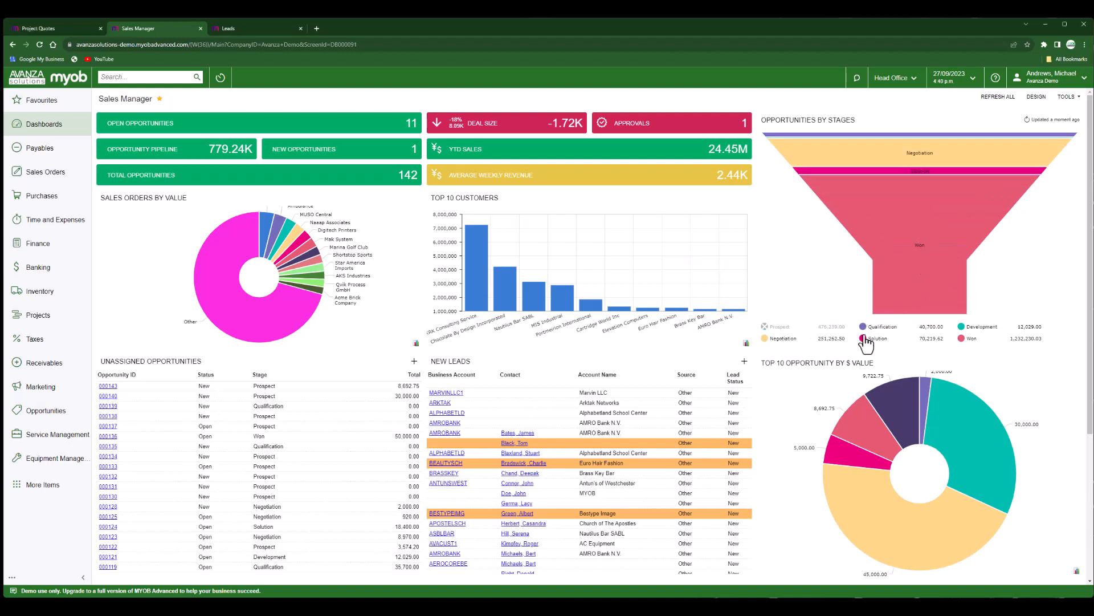
left_click(870, 328)
left_click(875, 339)
left_click(977, 327)
left_click(966, 340)
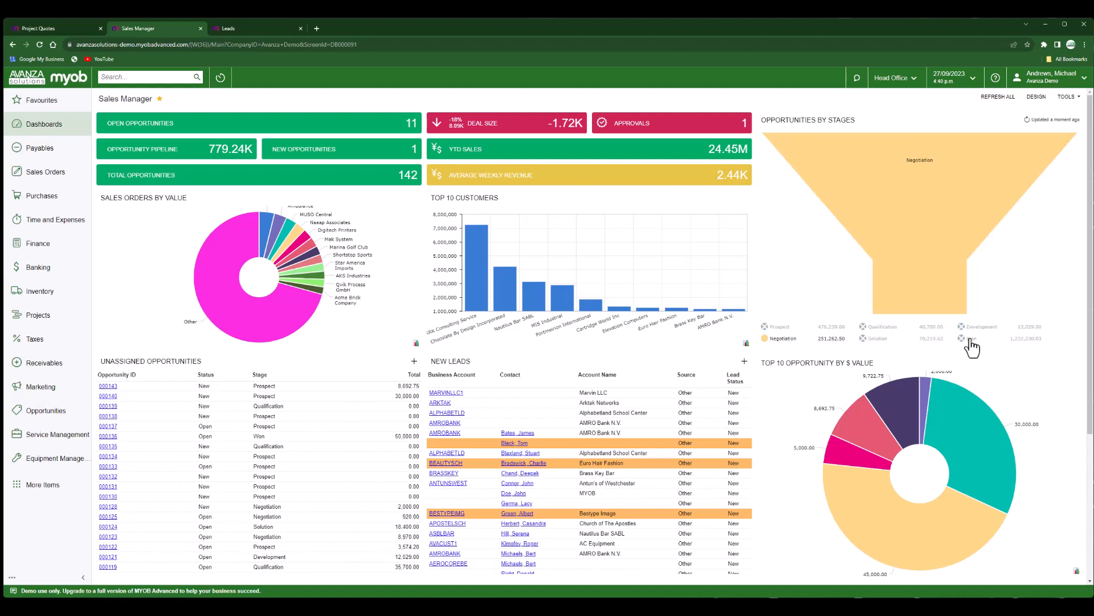
left_click(884, 328)
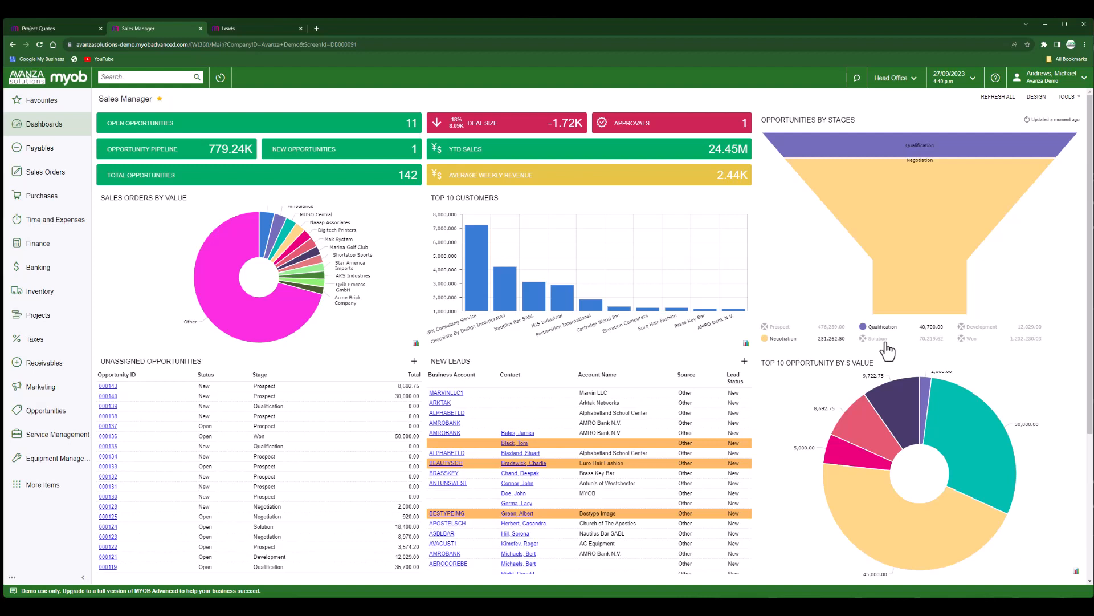
left_click(887, 342)
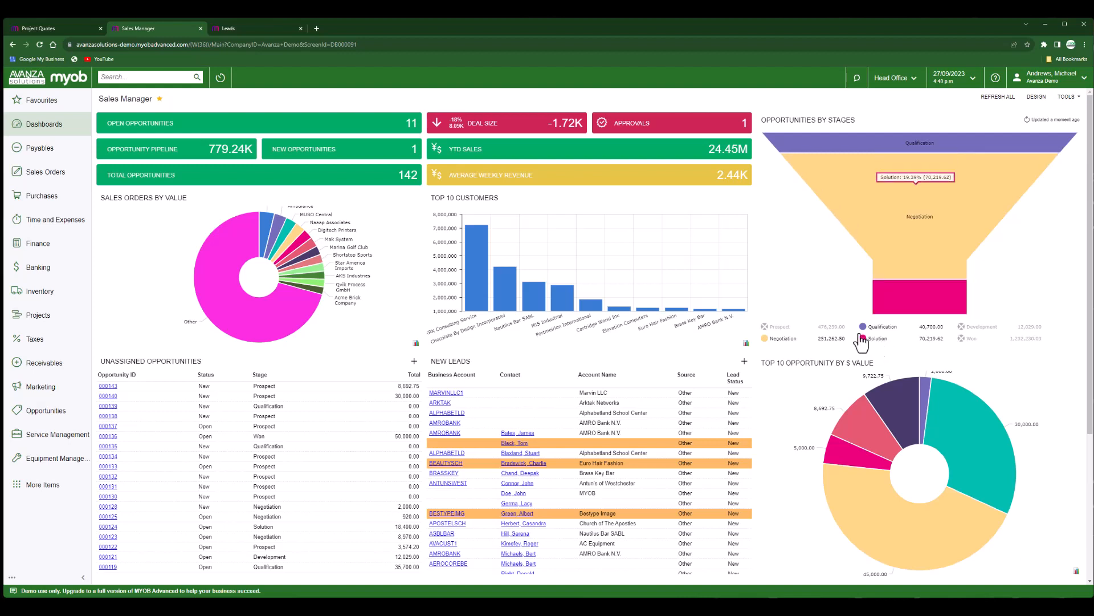
left_click(785, 333)
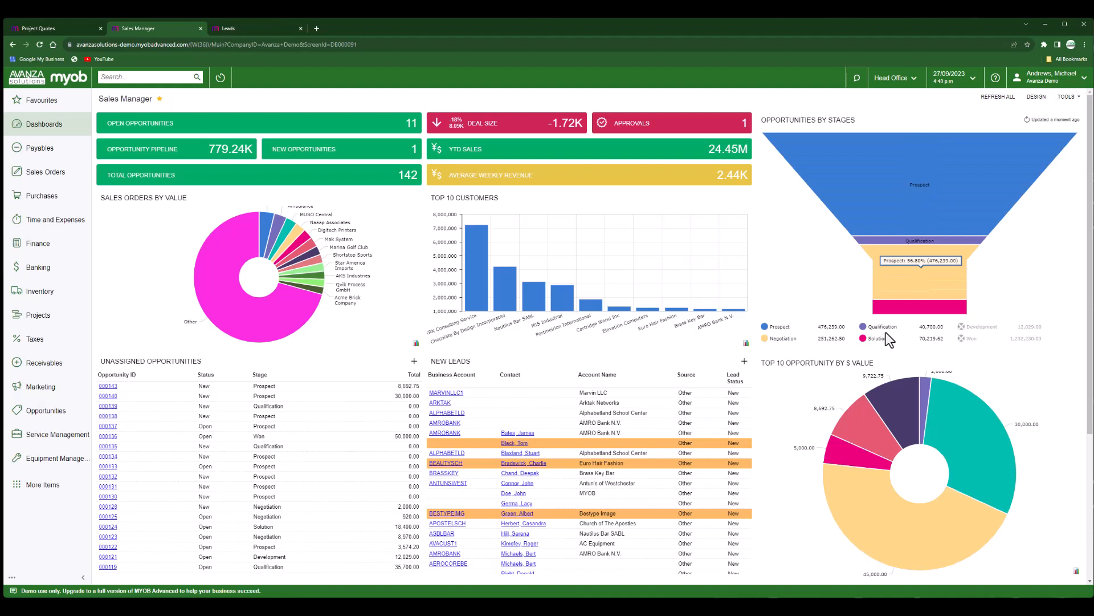
left_click(973, 339)
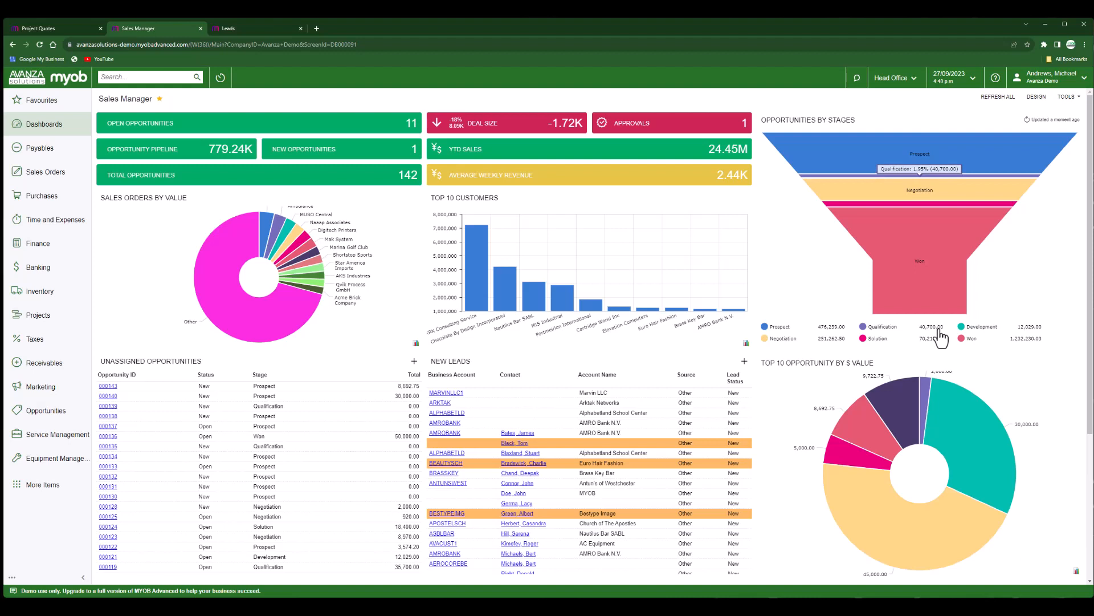
left_click(707, 129)
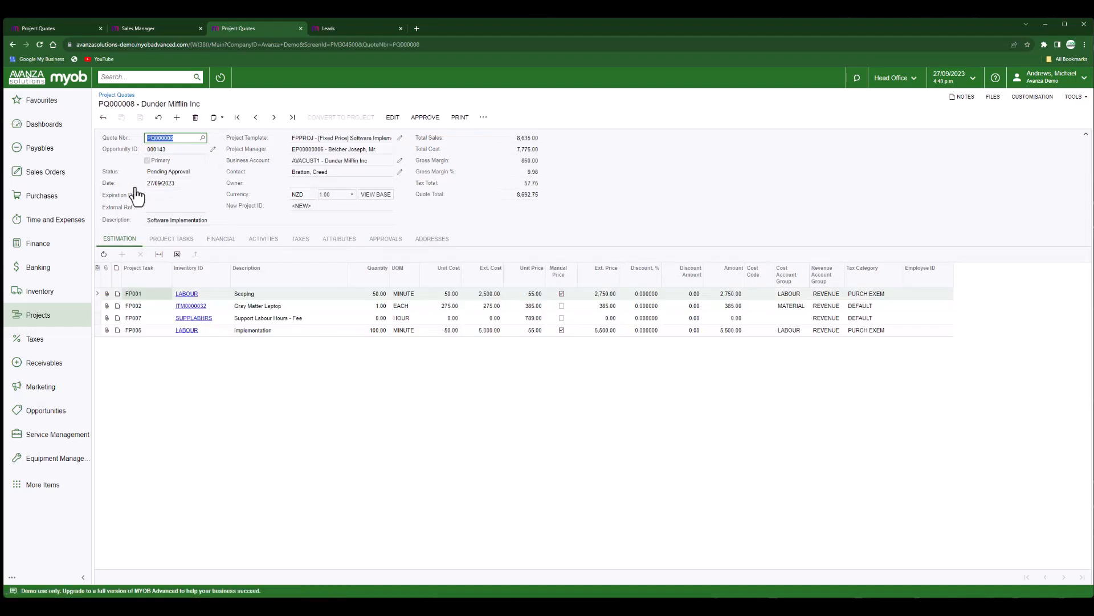
Approve quote PQ000008 with the reason 'Close to 10% margin'.
double_click(531, 171)
left_click(603, 184)
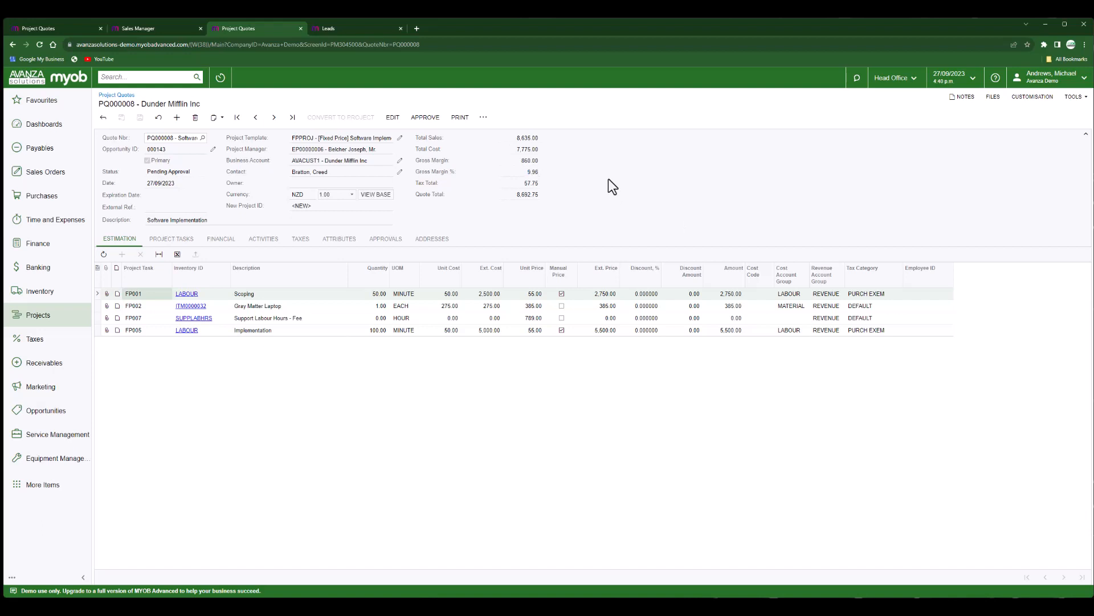
left_click(427, 118)
type("C")
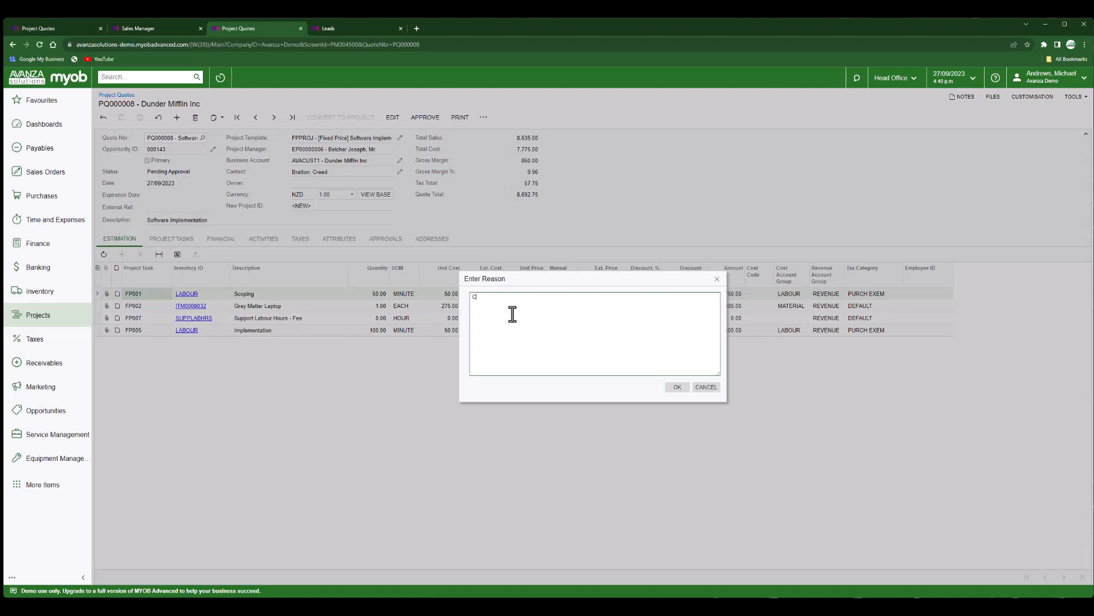
type("lose to 10% margin")
left_click(678, 388)
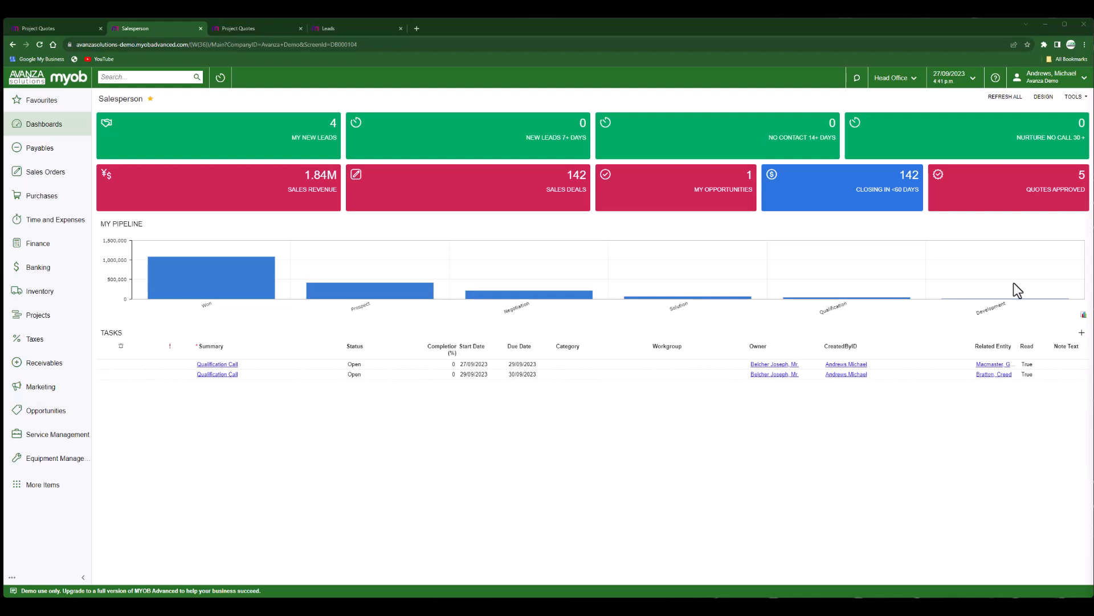
From the approved quotes list, open PQ000008 and show its Approved record with reason 'Close to 10% margin'.
left_click(1033, 194)
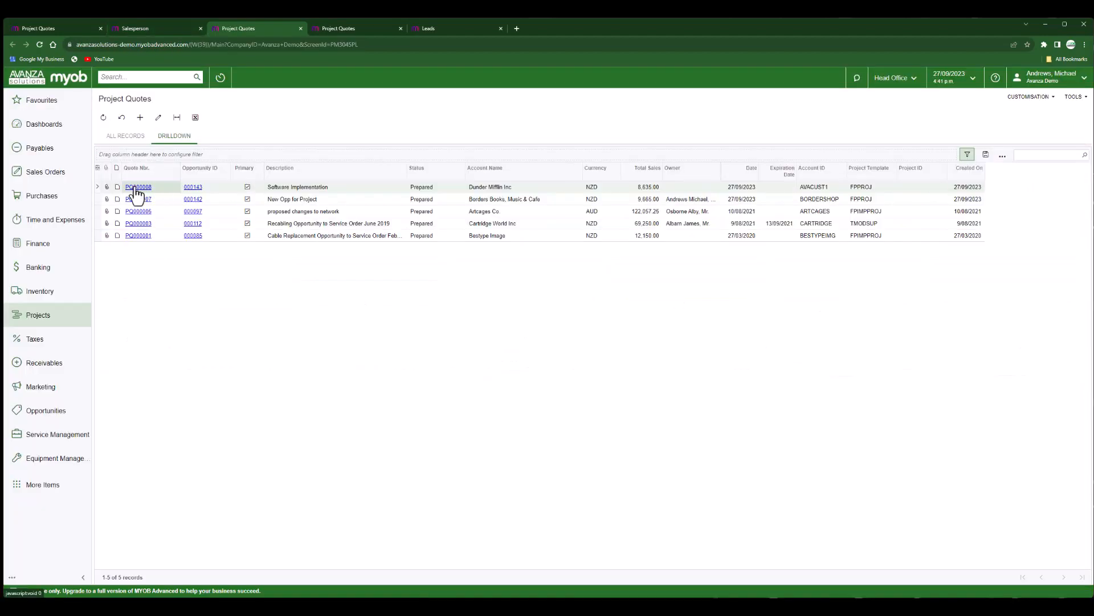
left_click(137, 189)
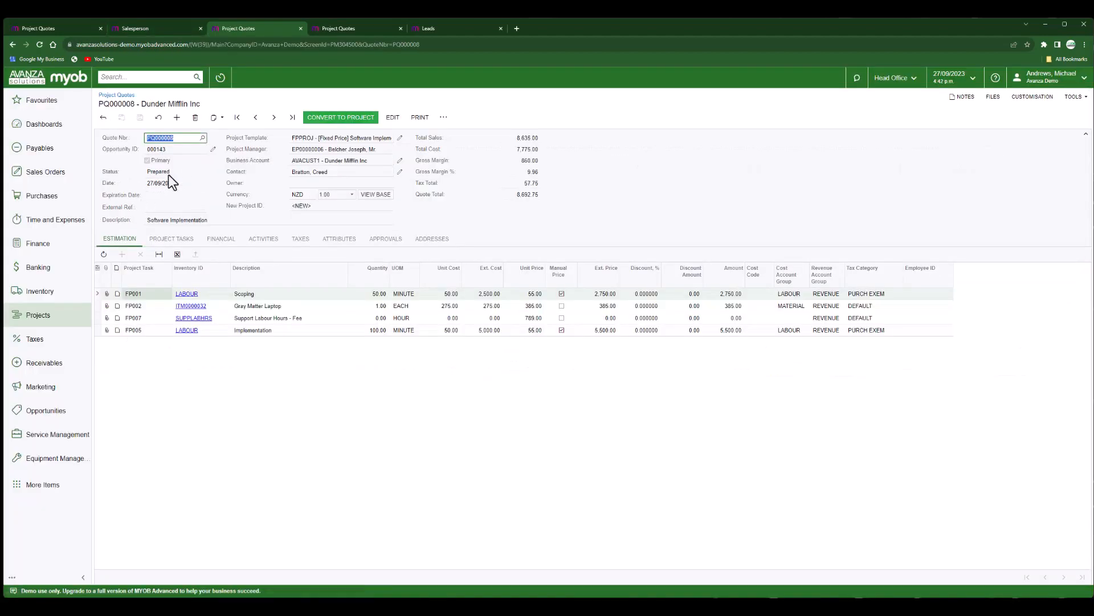
left_click(167, 175)
left_click(509, 228)
left_click(389, 242)
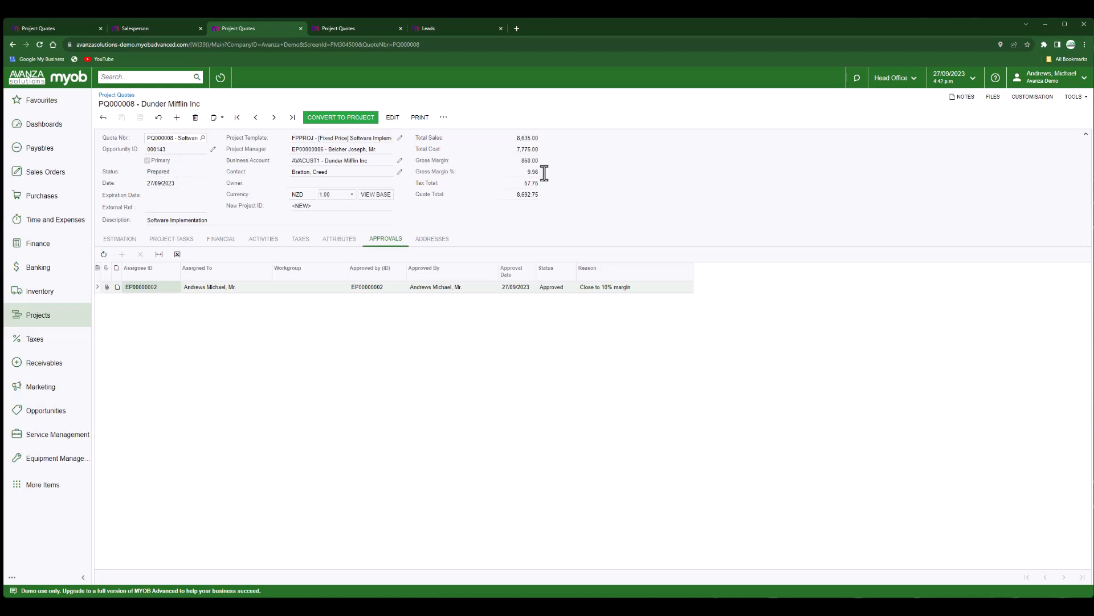
Convert the quote to an active project, copying labour rates, notes and files, and linking activities to task FP001.
left_click(356, 120)
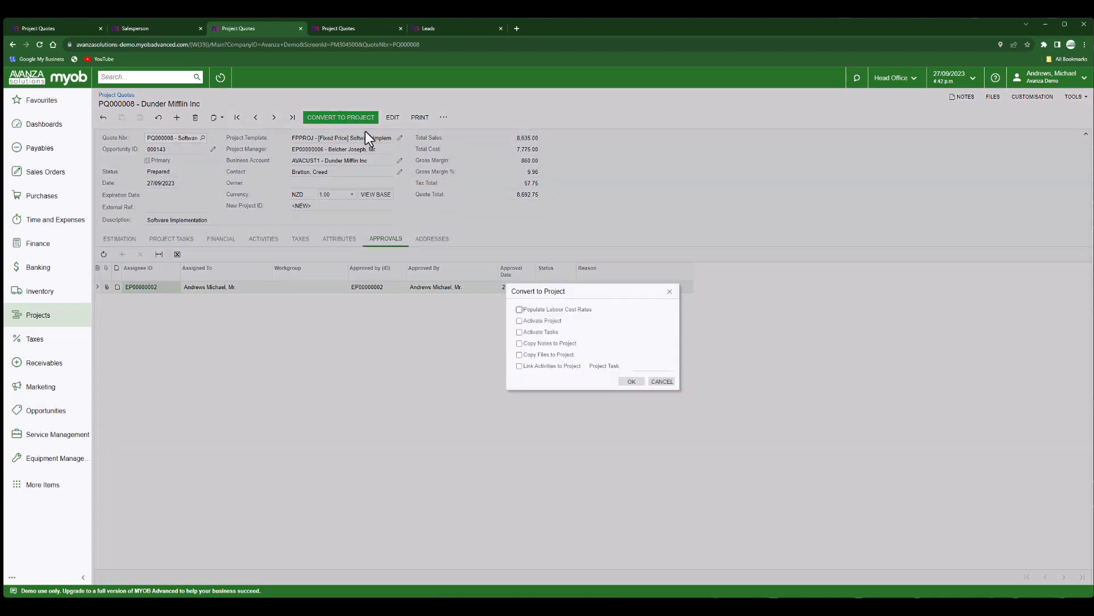
left_click(520, 309)
left_click(519, 321)
left_click(519, 343)
left_click(519, 354)
left_click(519, 366)
left_click(669, 365)
double_click(663, 423)
left_click(568, 343)
left_click(633, 382)
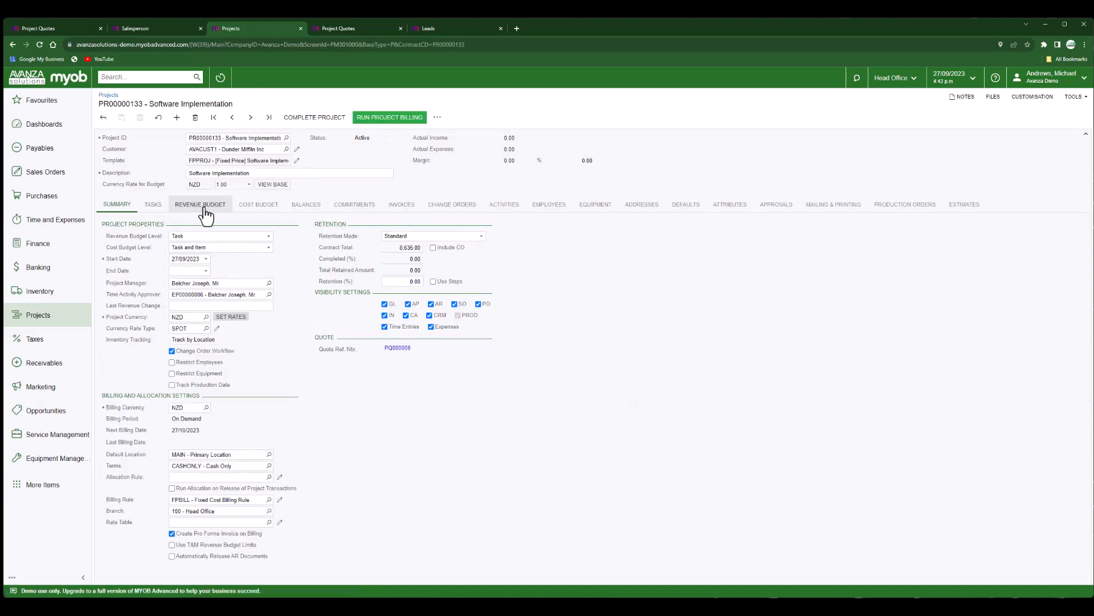
Review project PR00000133's revenue budget, cost budget and task list.
left_click(202, 205)
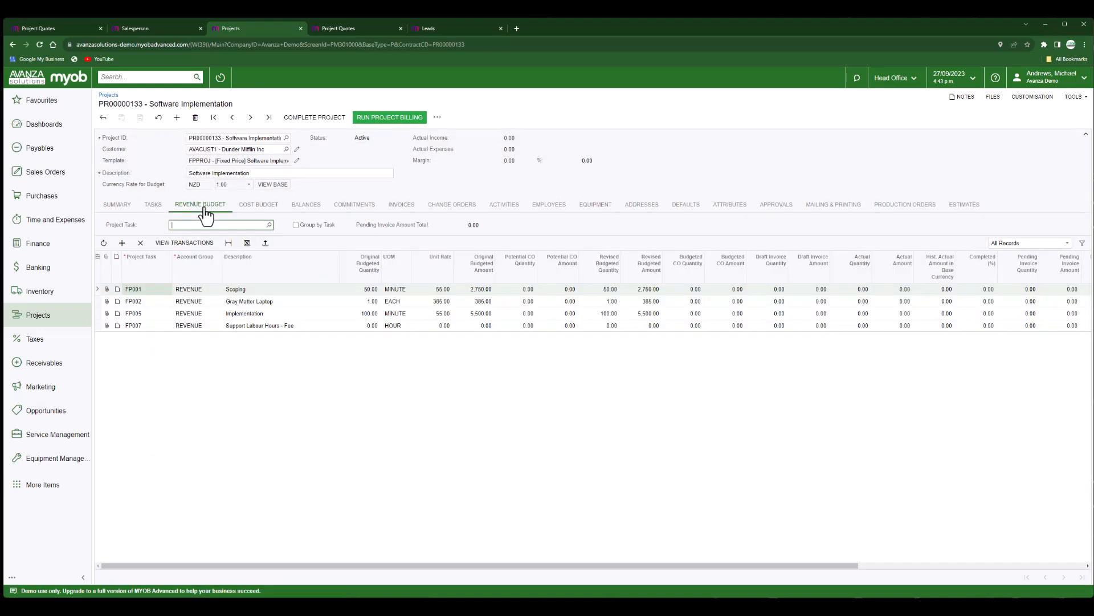
left_click(259, 208)
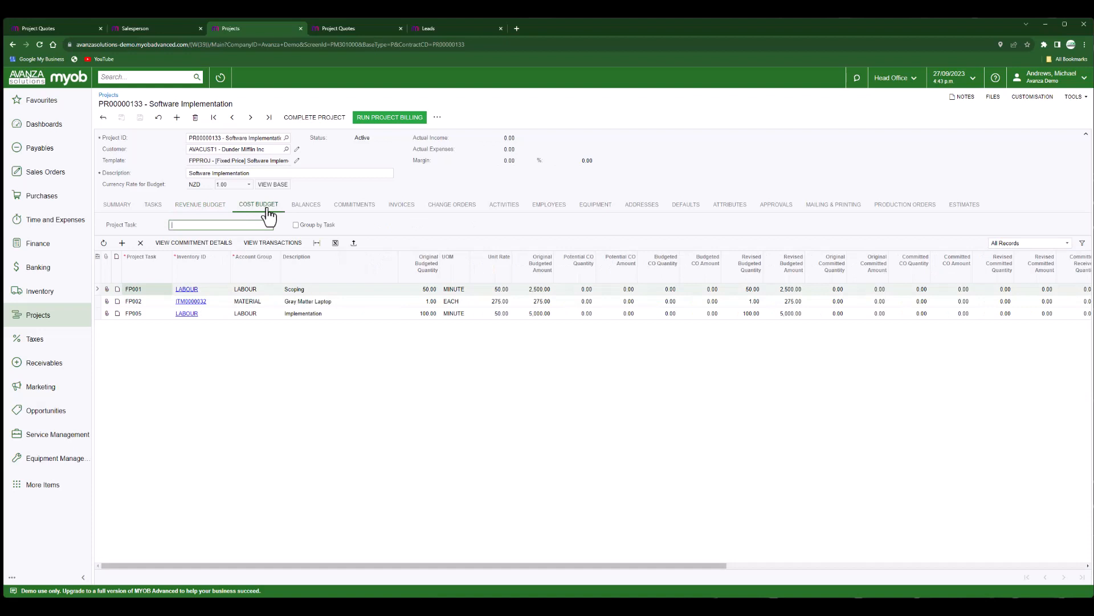
left_click(152, 207)
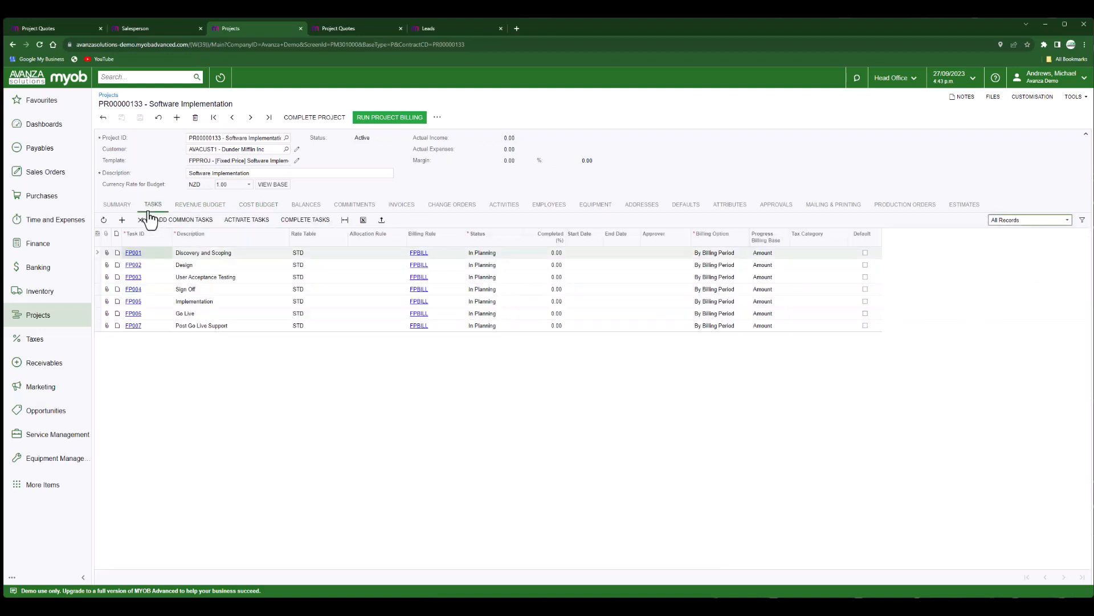